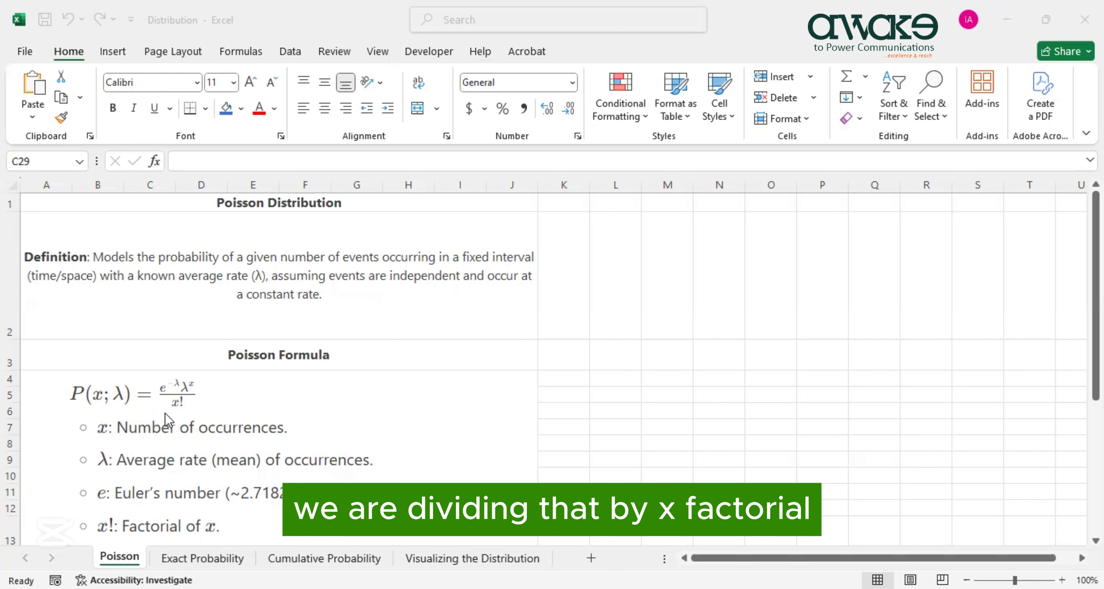
scroll(165, 413, down, 1)
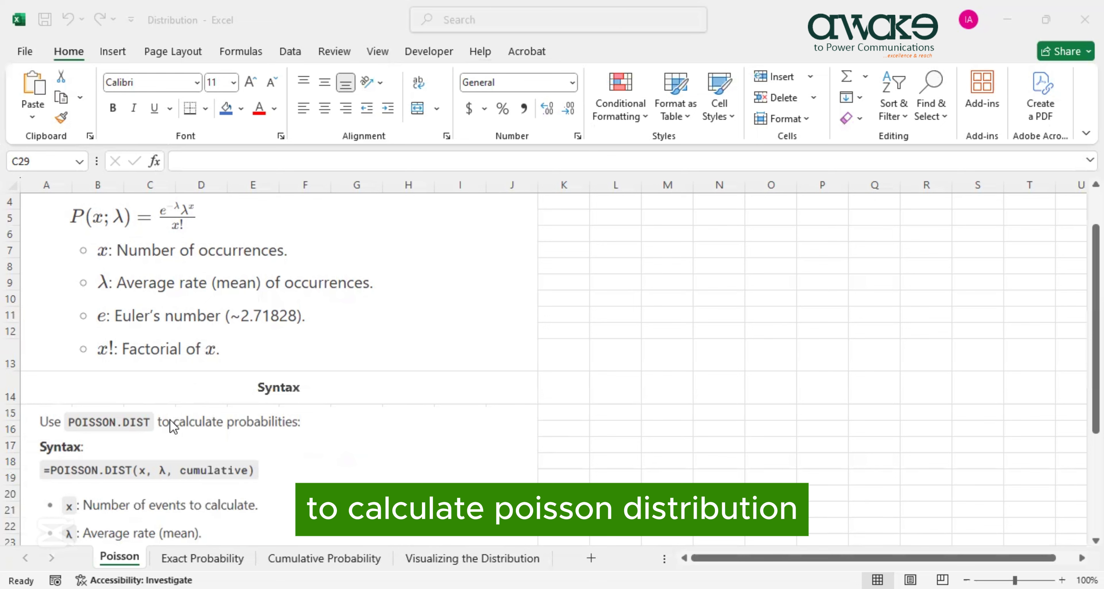
scroll(169, 419, down, 1)
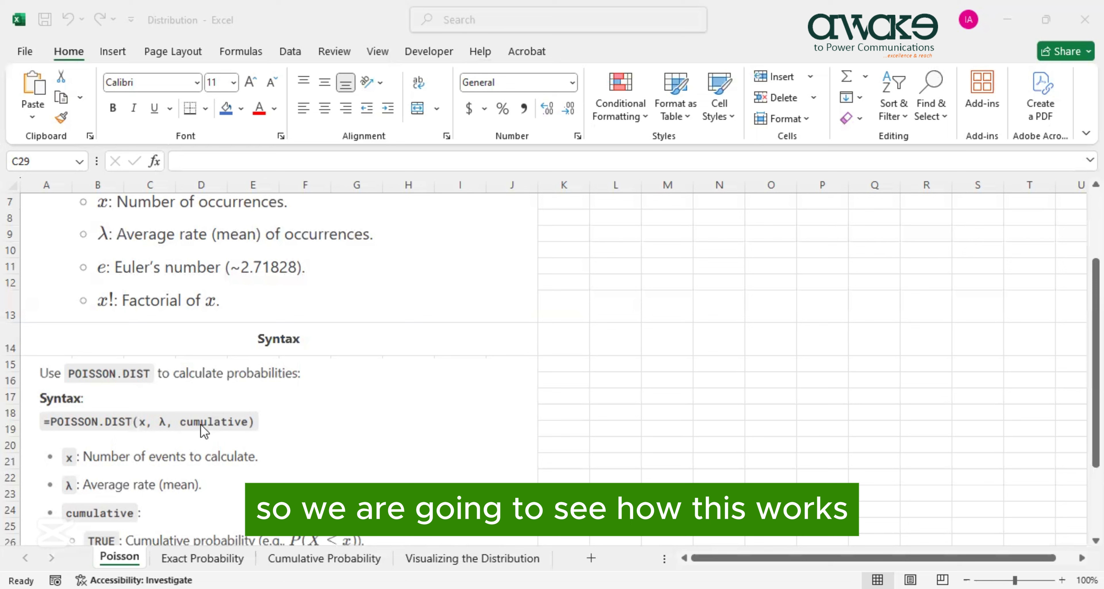
click(681, 385)
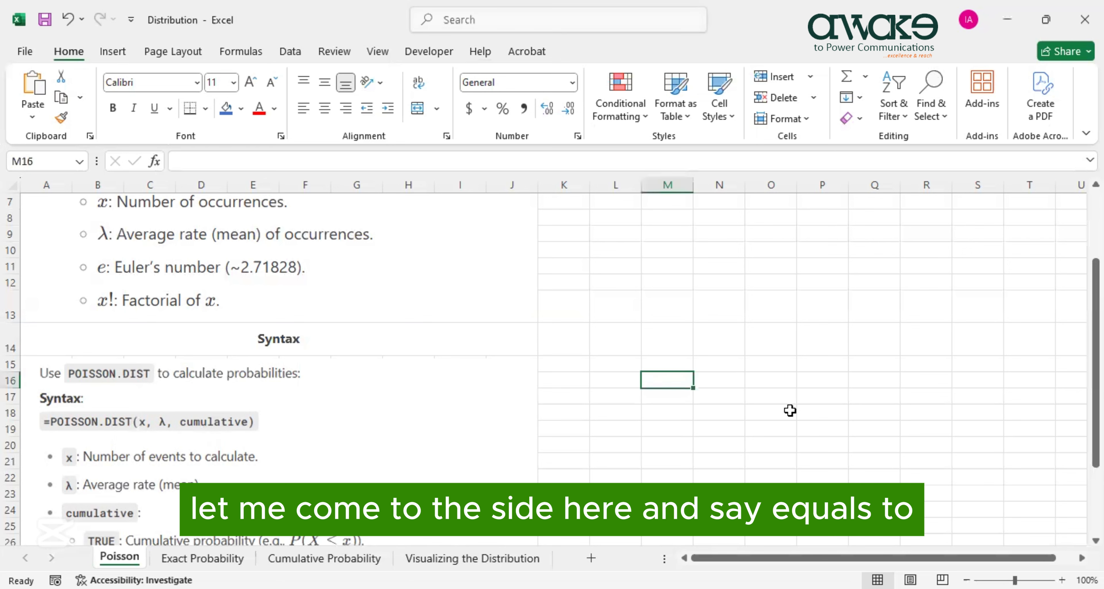
text(=)
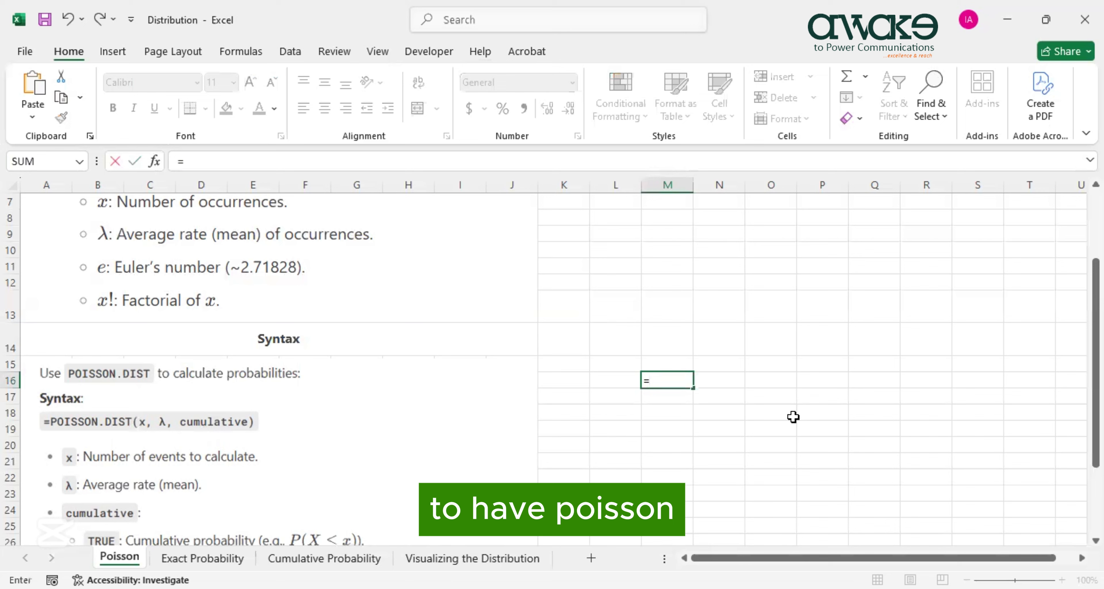
text(POISS)
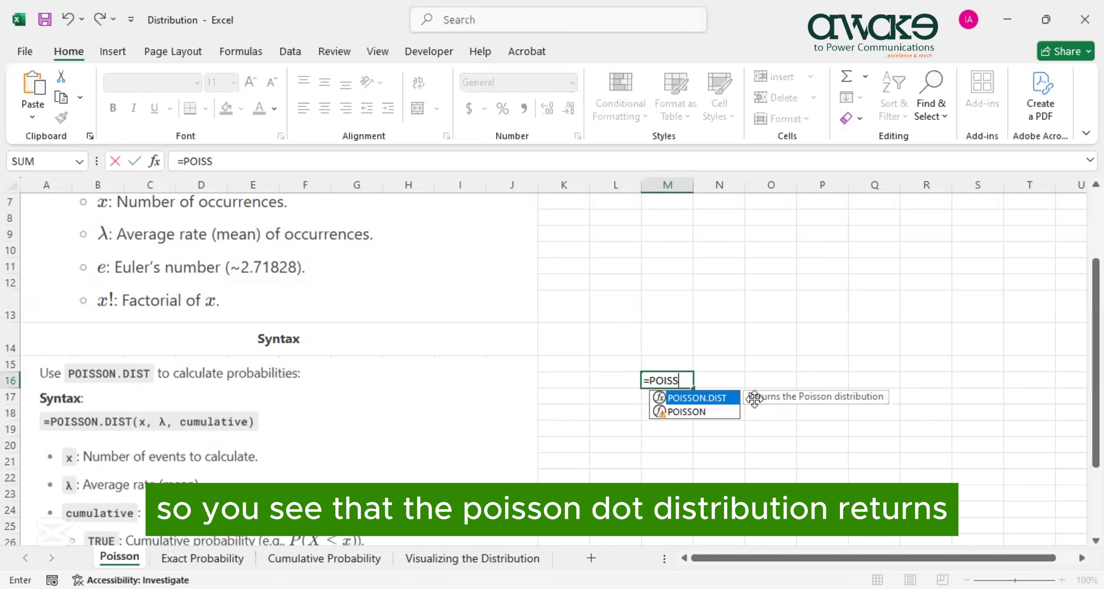
double_click(718, 403)
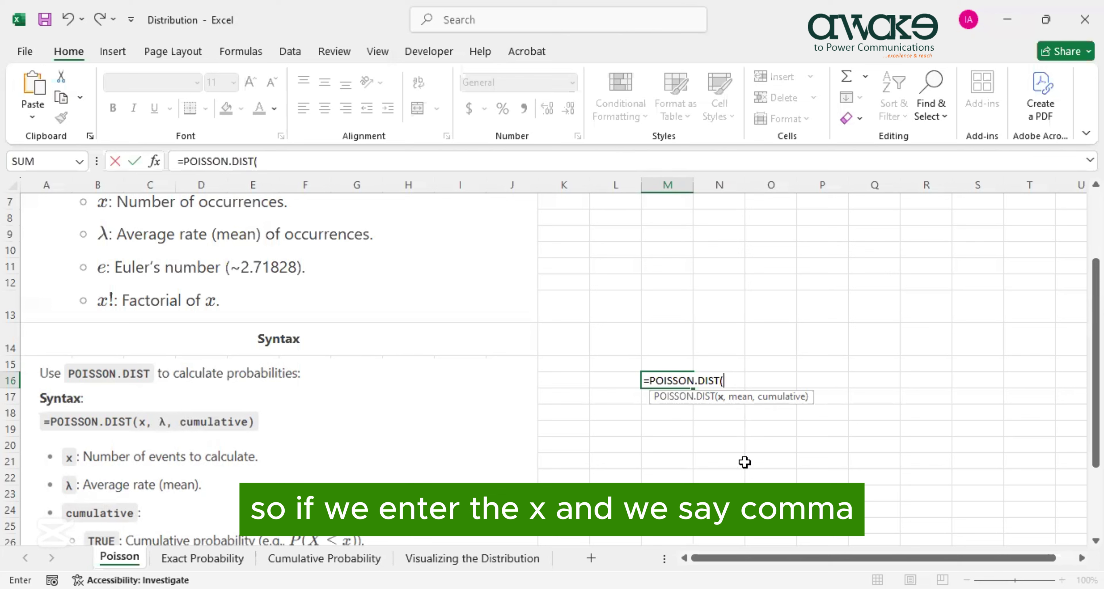
text(,)
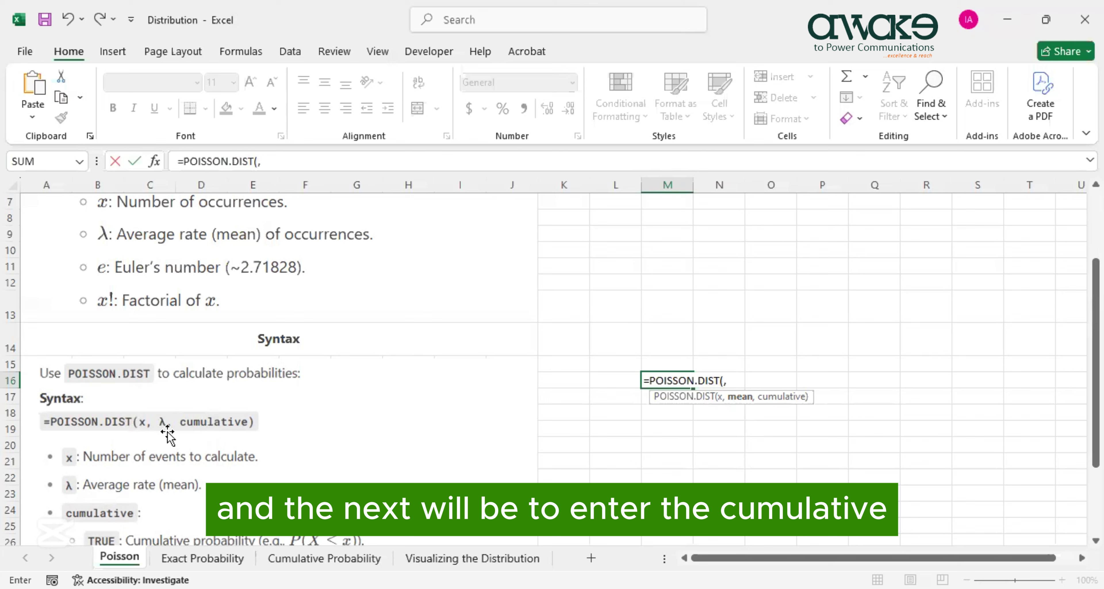
text(,)
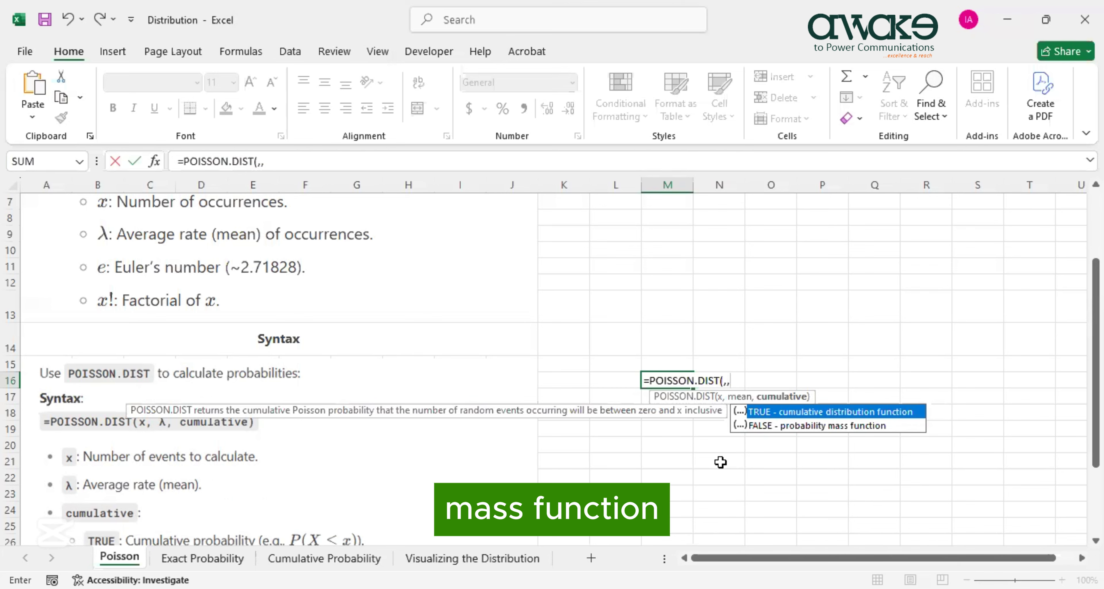
key(Escape)
Compare the POISSON.DIST argument notes on the Poisson sheet with the call-center scenario on the Exact Probability sheet.
scroll(298, 455, down, 2)
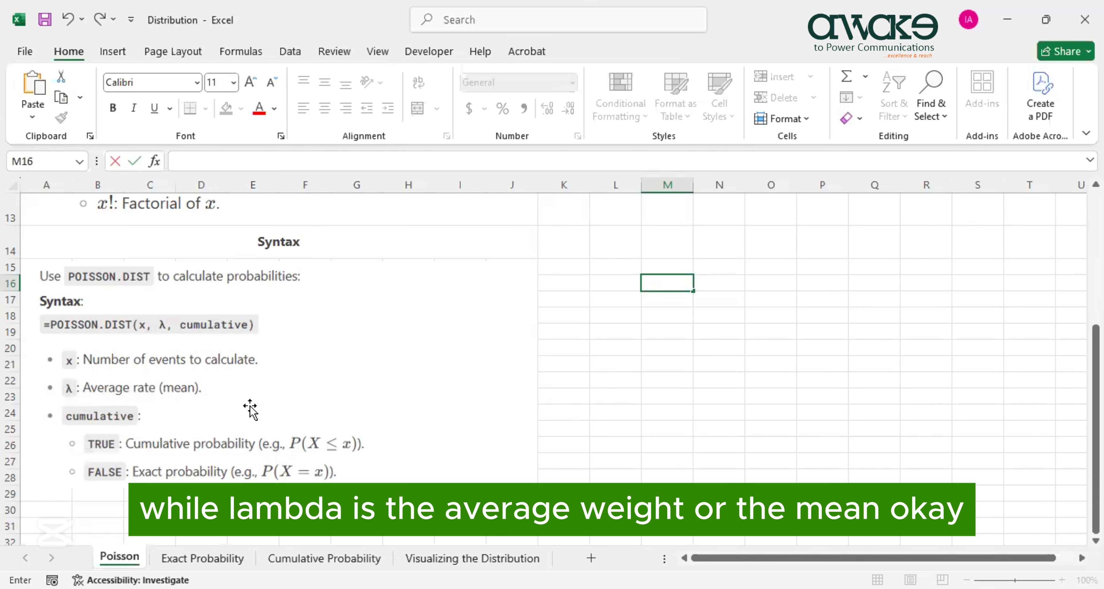
scroll(251, 409, down, 1)
scroll(250, 409, up, 1)
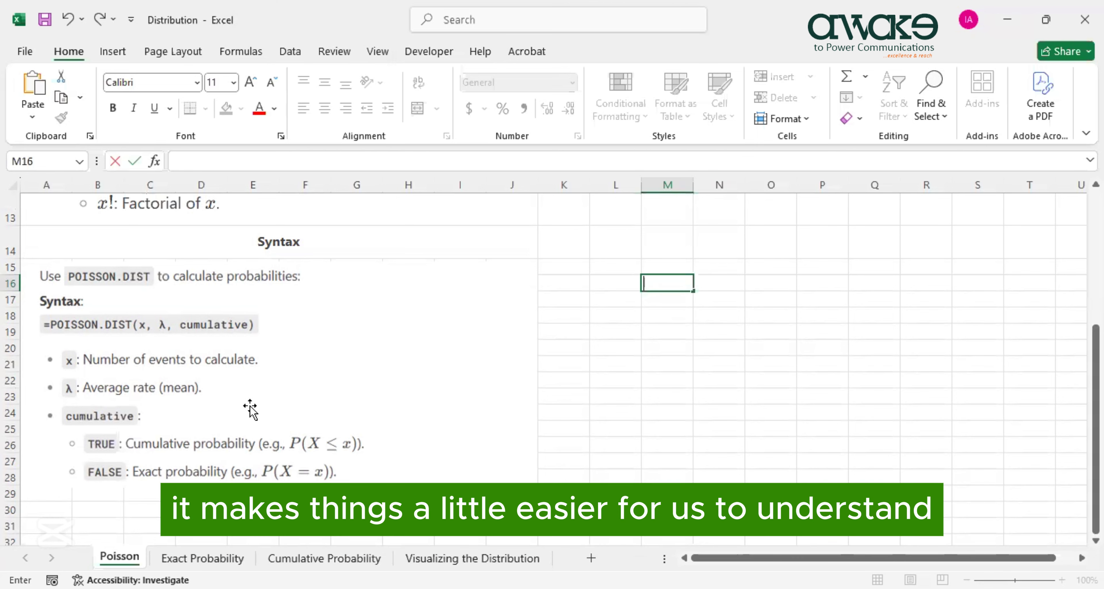
scroll(272, 282, up, 3)
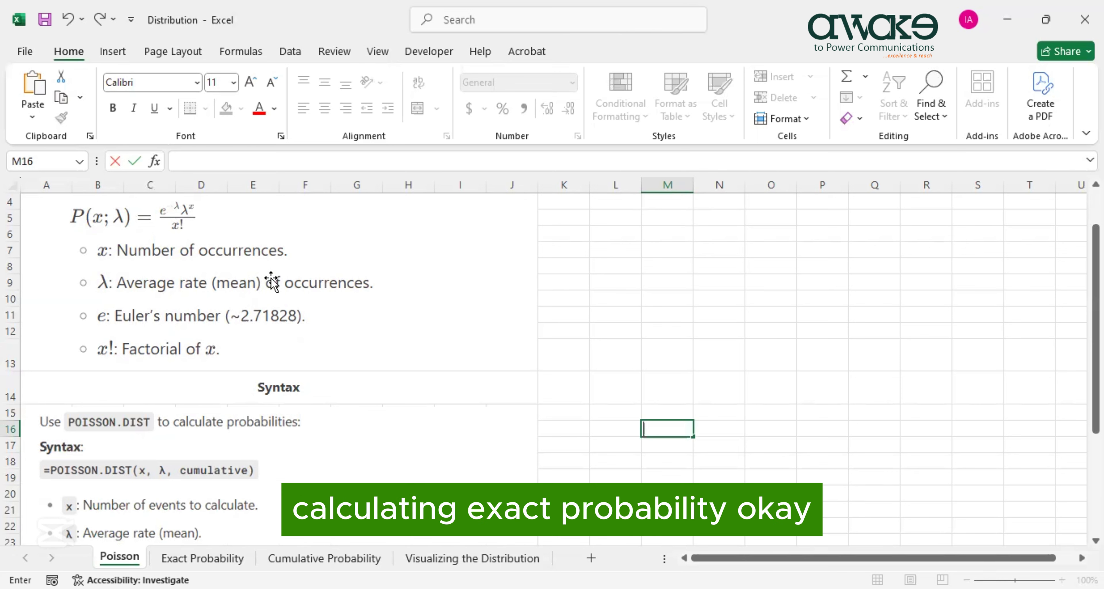
click(202, 557)
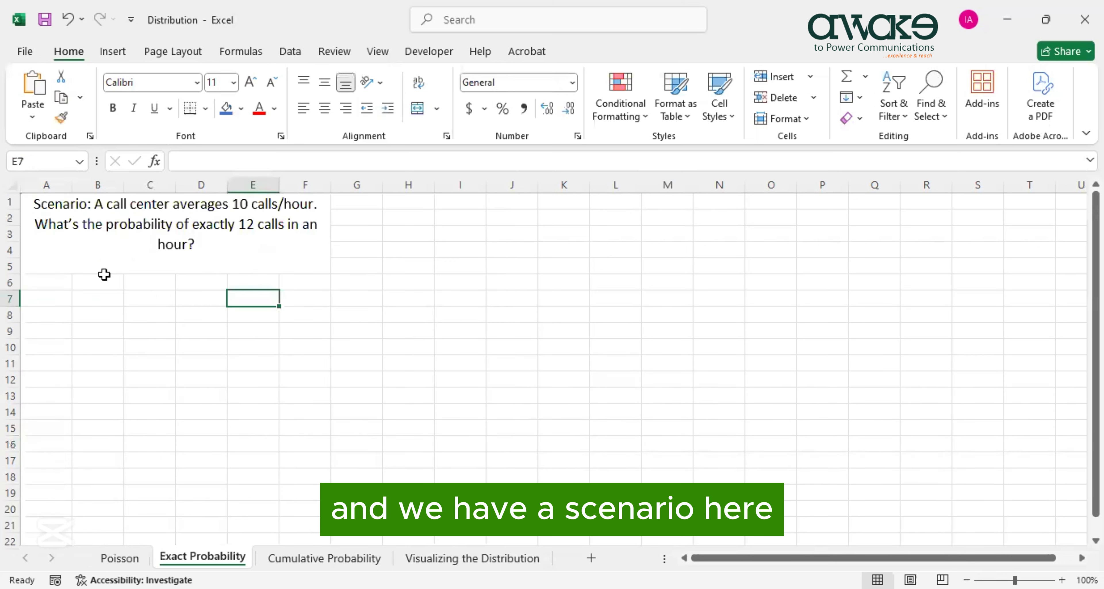
click(57, 233)
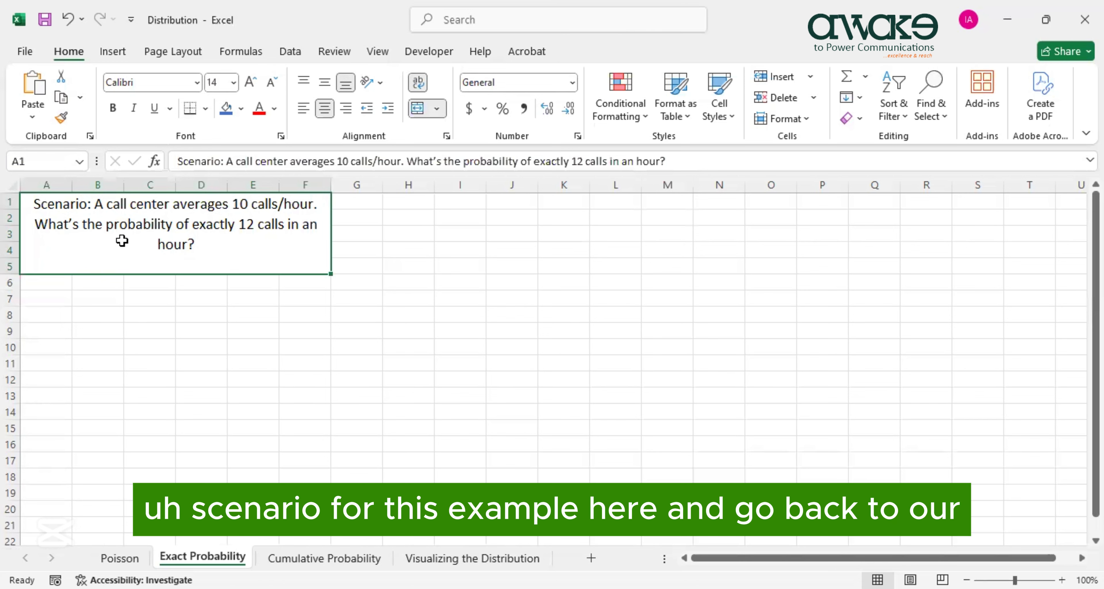
click(131, 557)
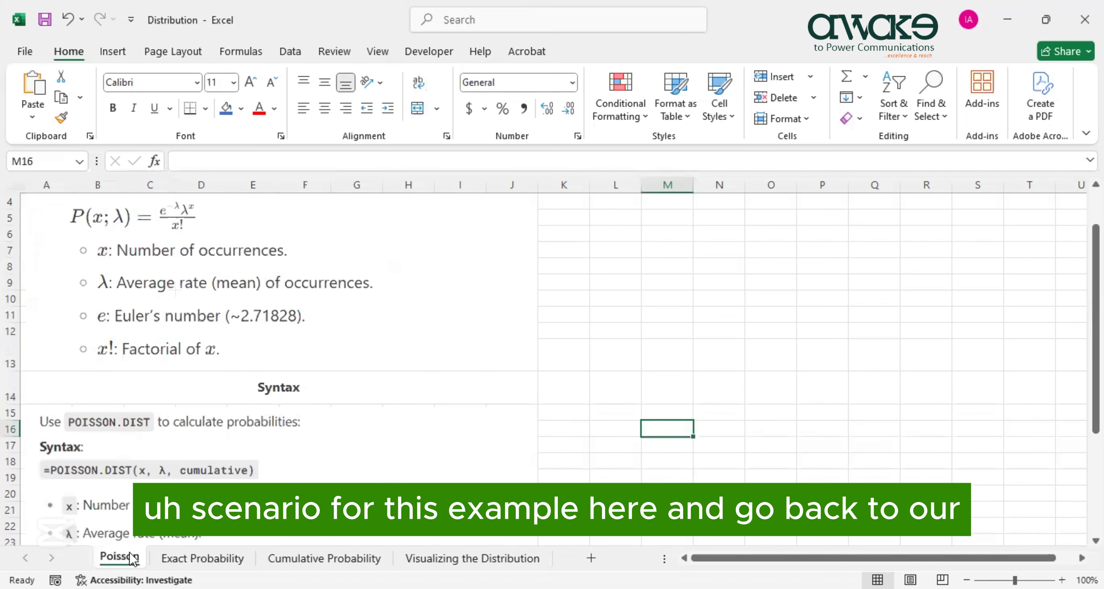
scroll(133, 385, down, 1)
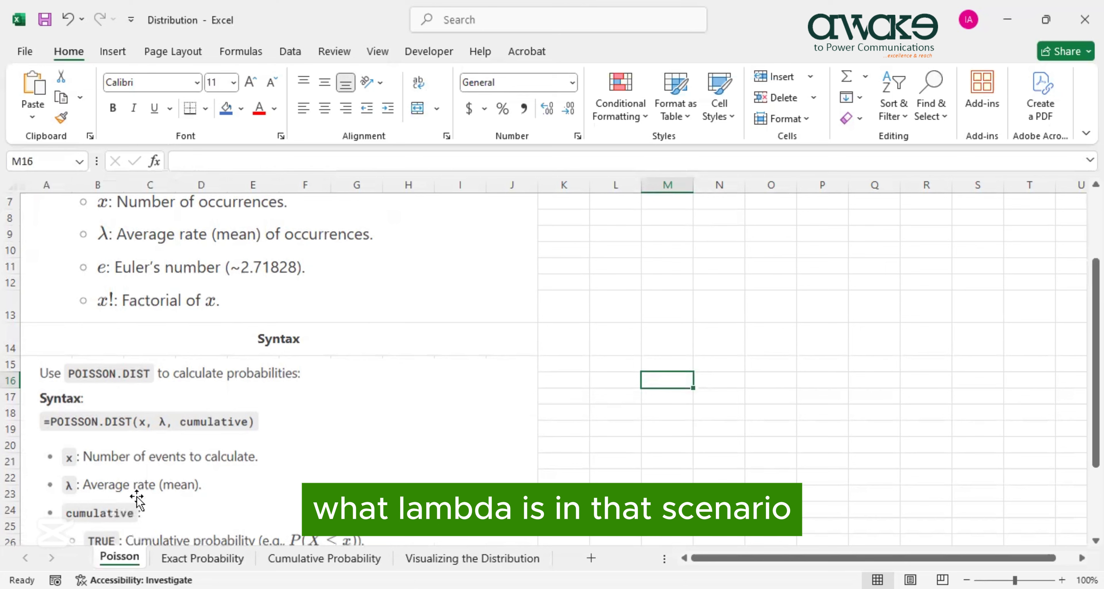
click(184, 557)
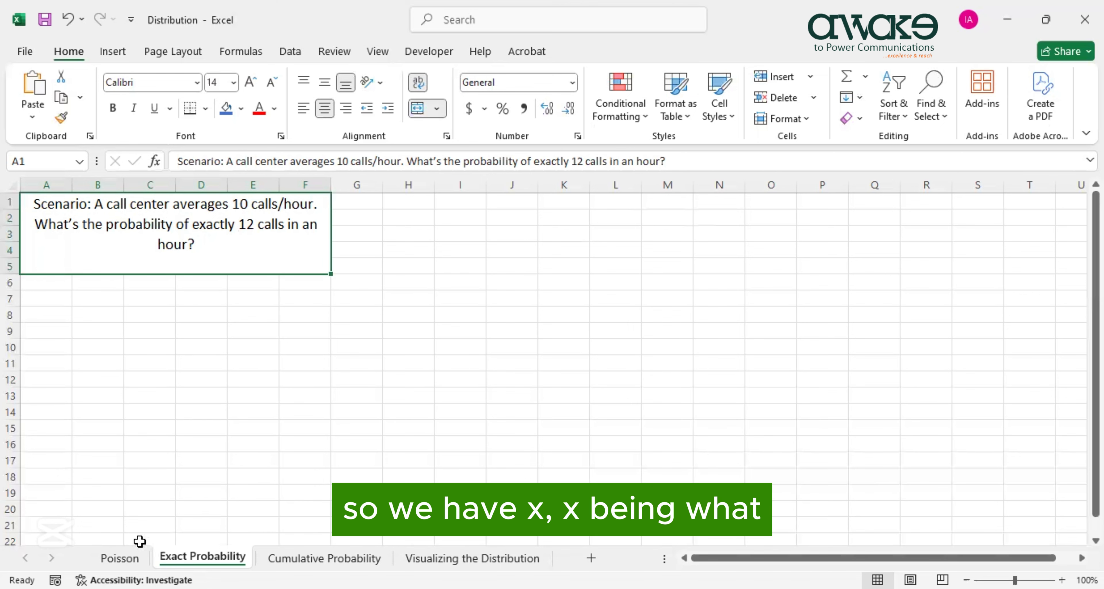
click(128, 555)
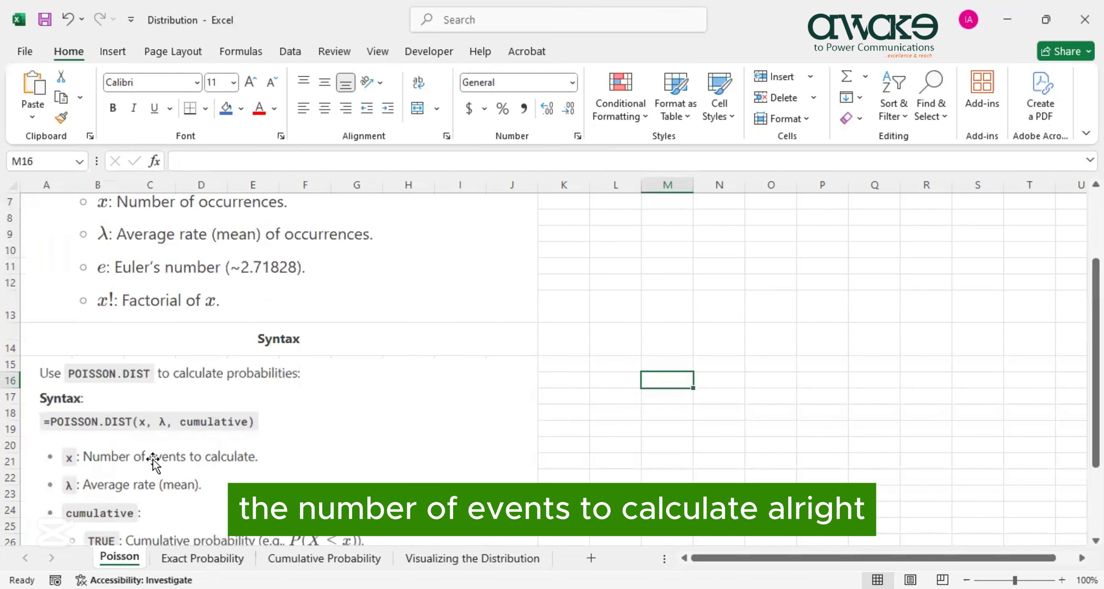
click(202, 557)
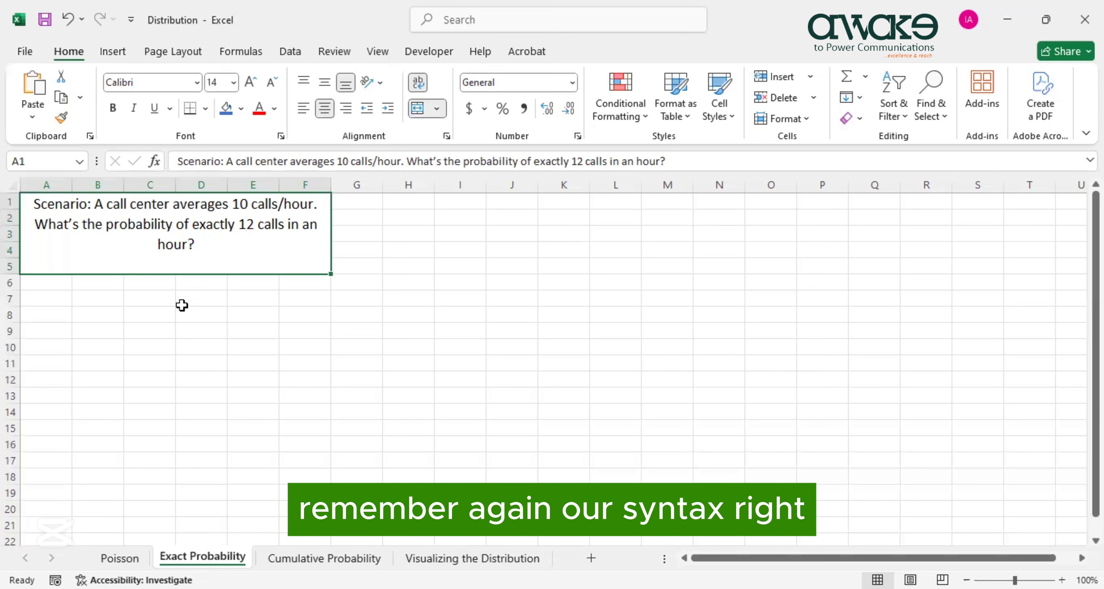
click(119, 557)
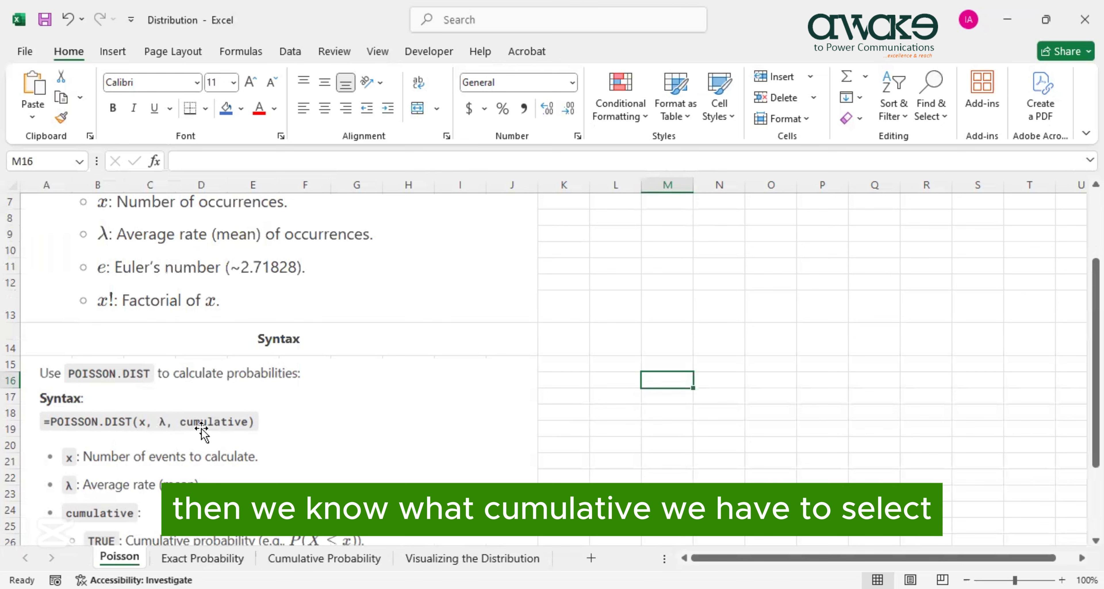
In cell A8 of the Exact Probability sheet, calculate the exact probability with =POISSON.DIST(12,10,FALSE).
click(189, 557)
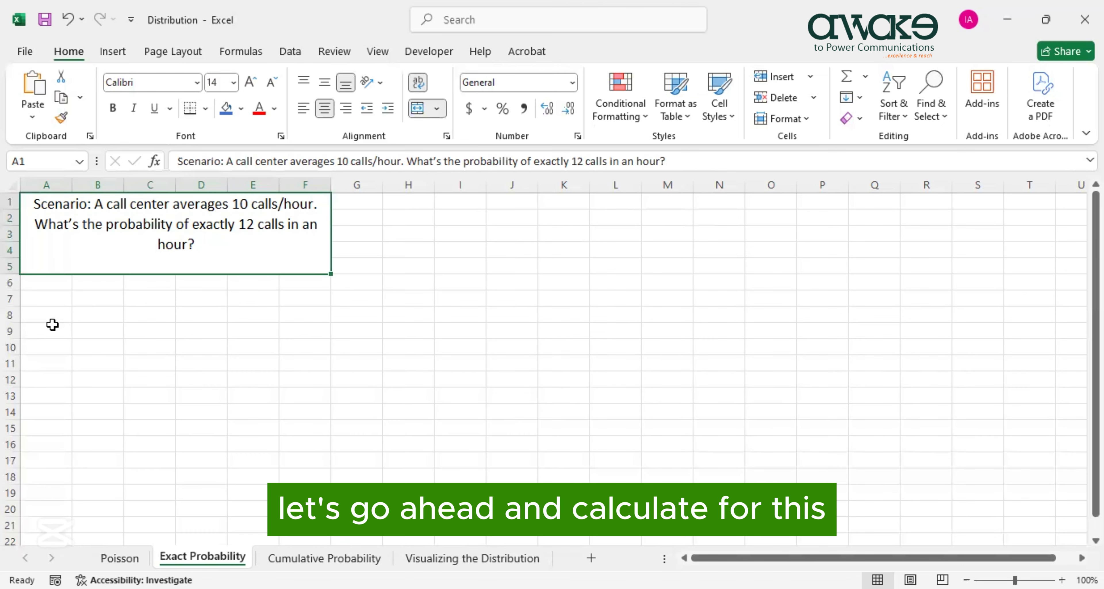
click(47, 315)
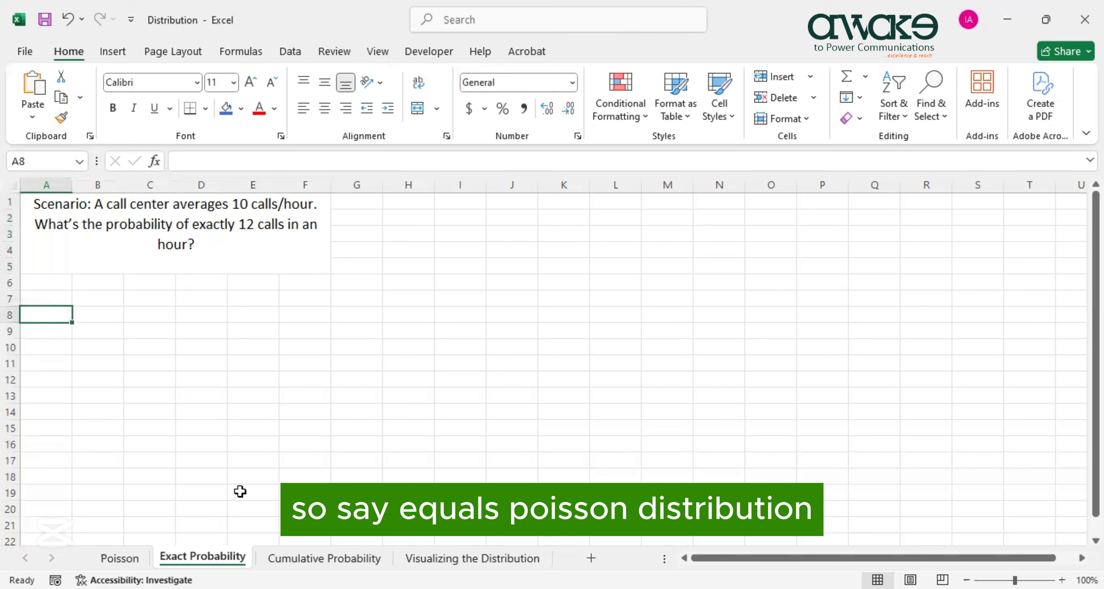
text(=)
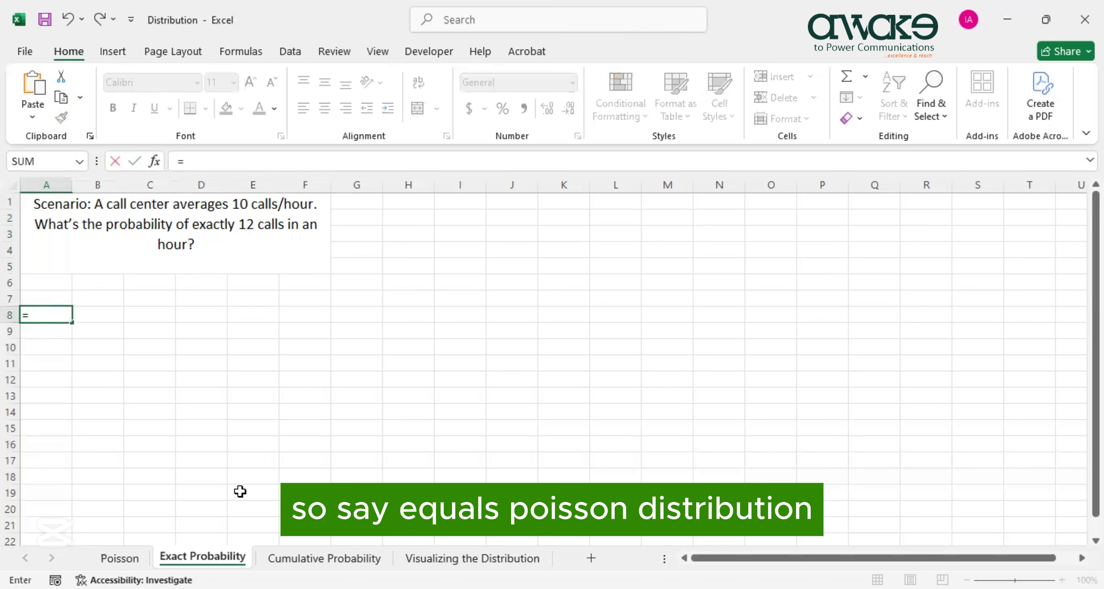
text(POISSO)
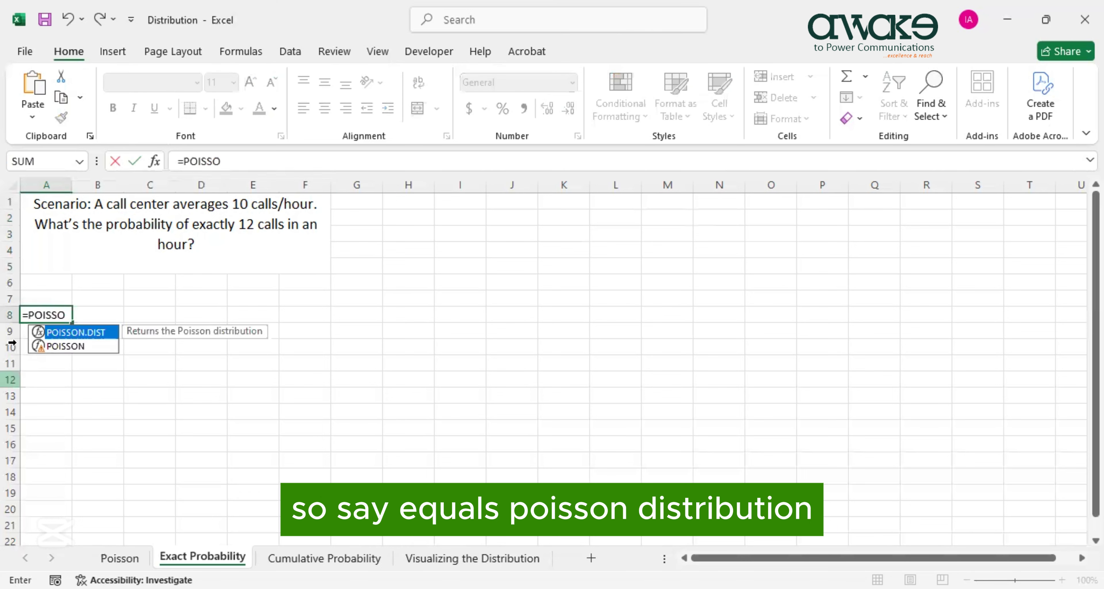
double_click(90, 330)
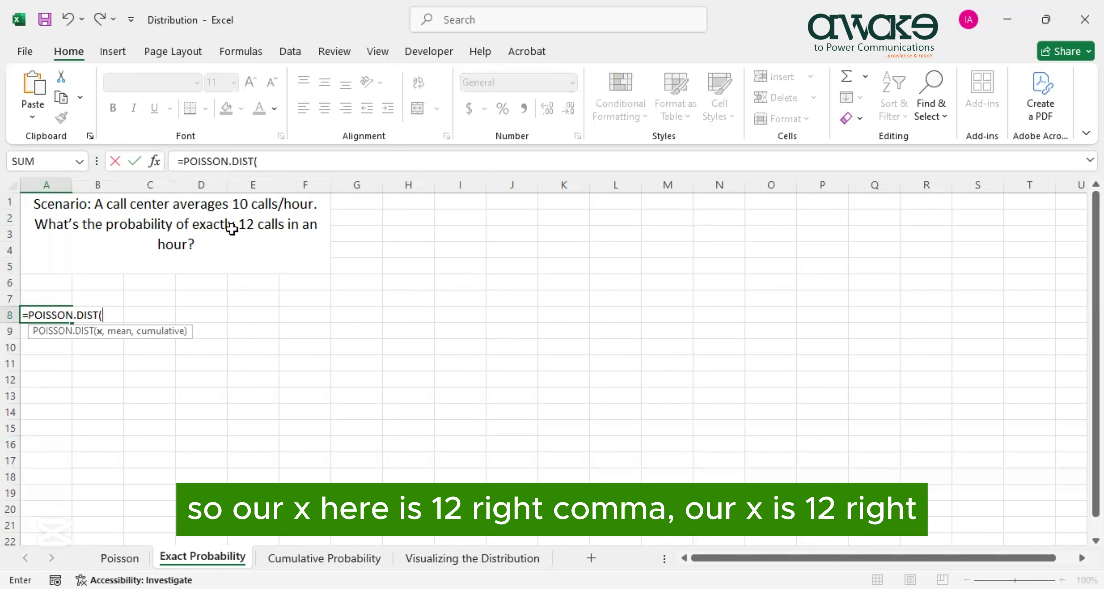
text(12,)
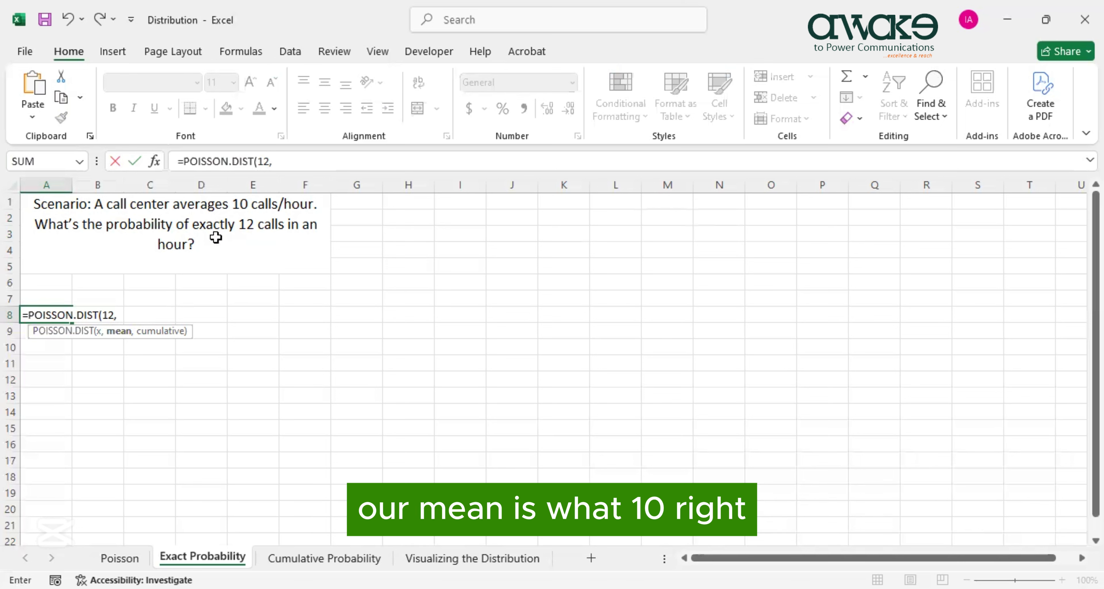
text(10)
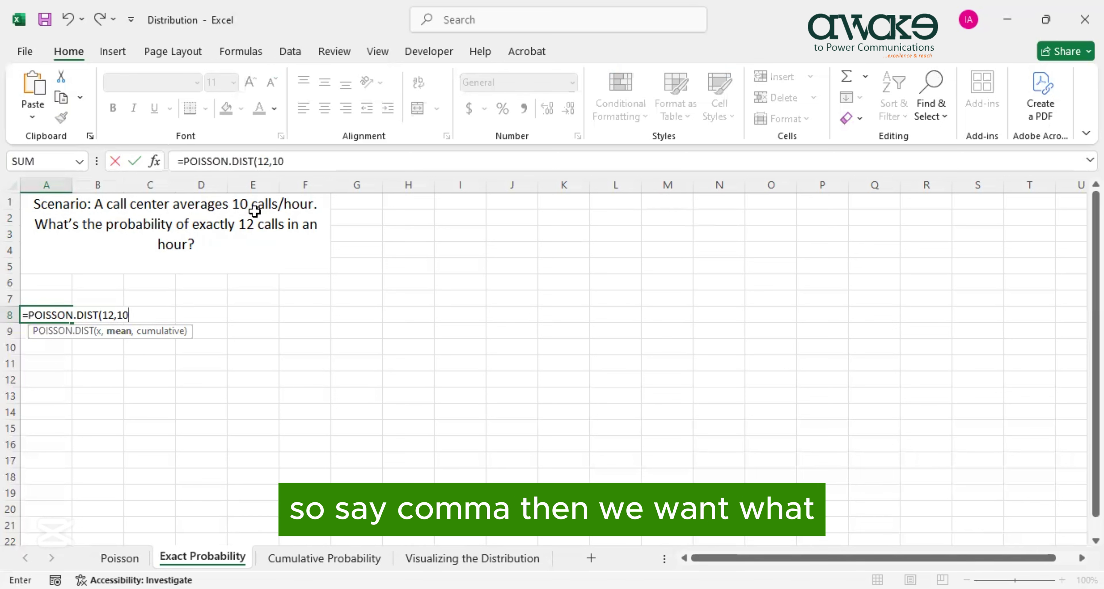
text(,)
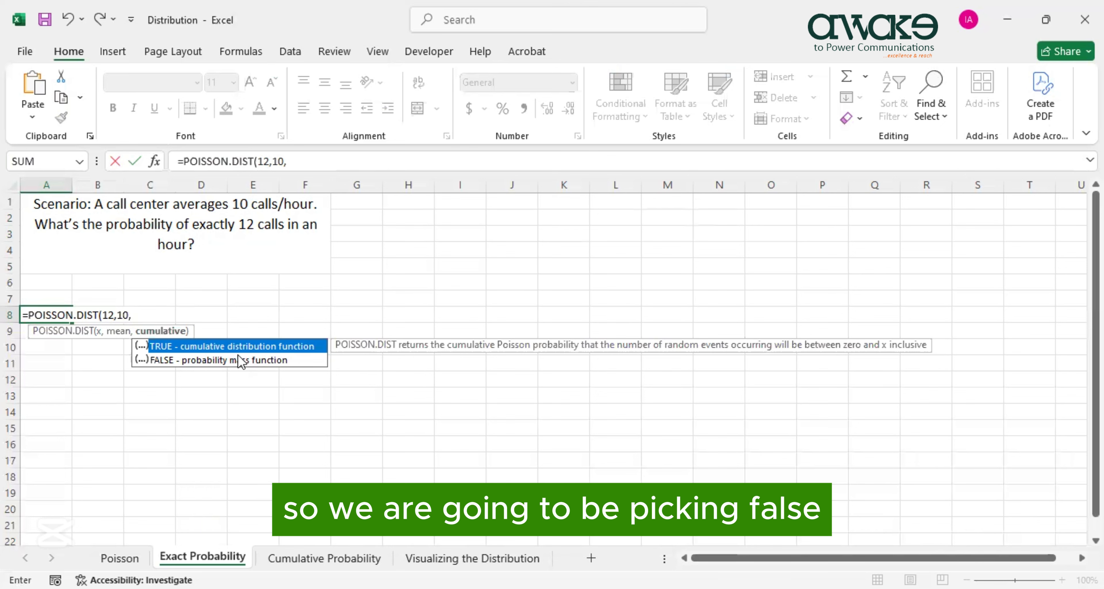
click(226, 365)
double_click(214, 362)
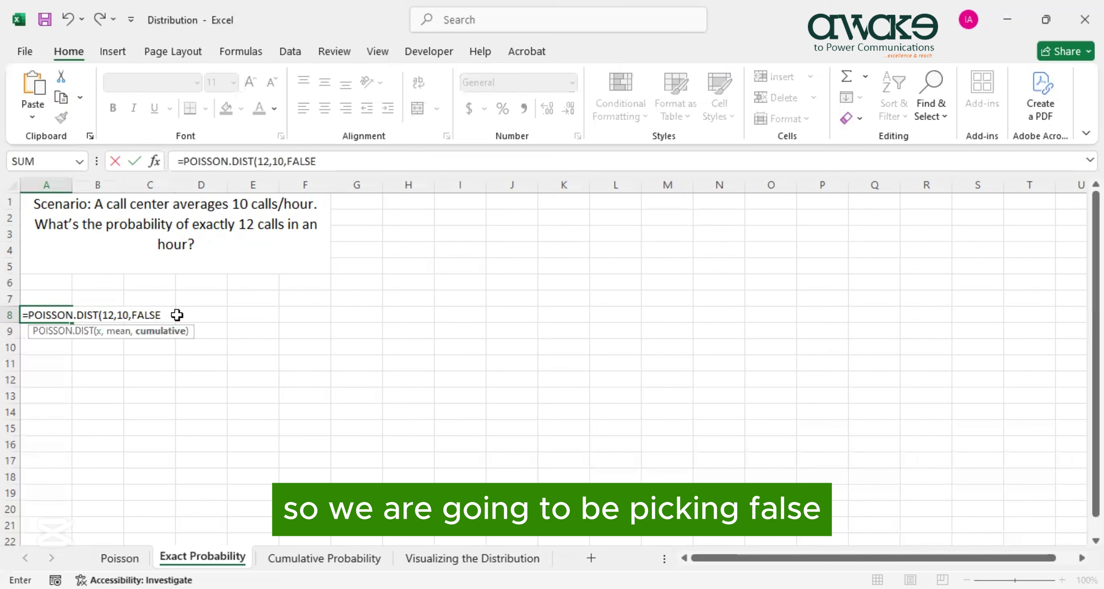
text())
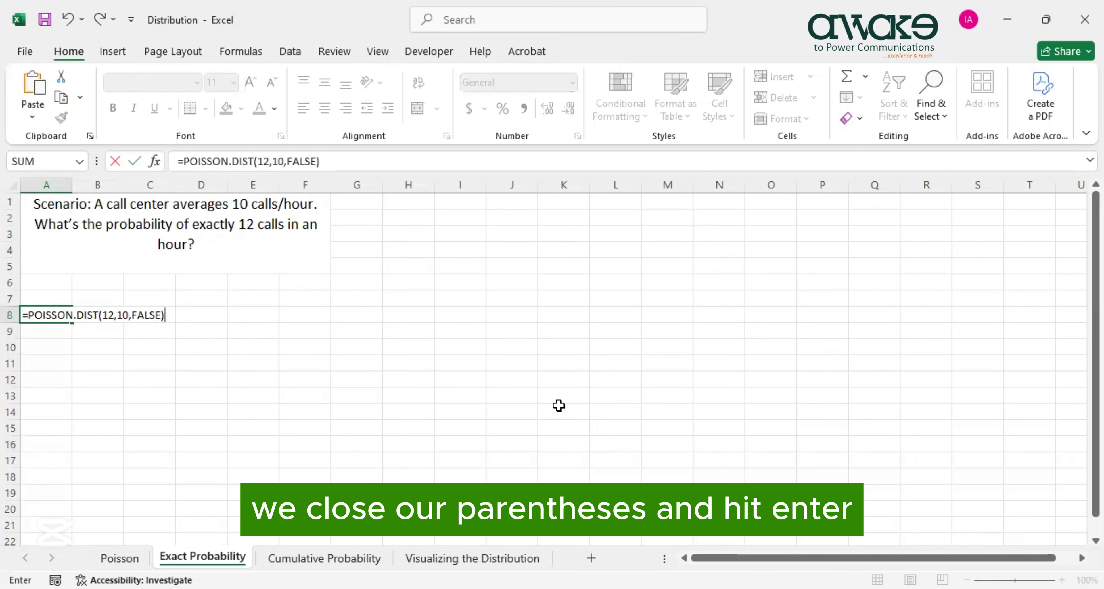
key(Return)
key(Up)
Reference the A8 probability in cell B8 with =A8 and format B8 as a percentage.
scroll(558, 406, up, 4)
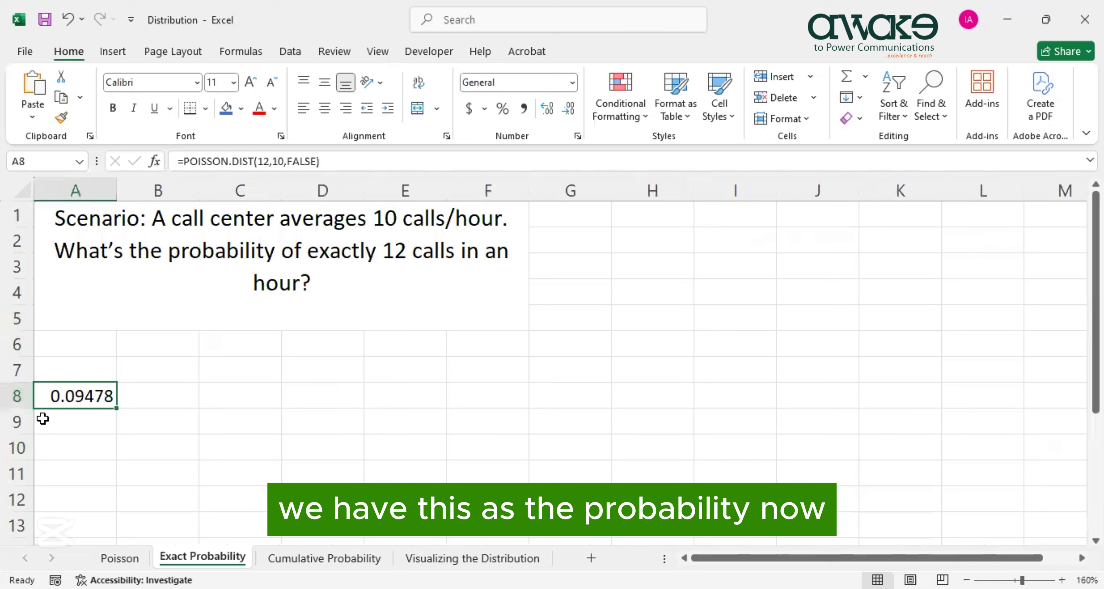
click(140, 390)
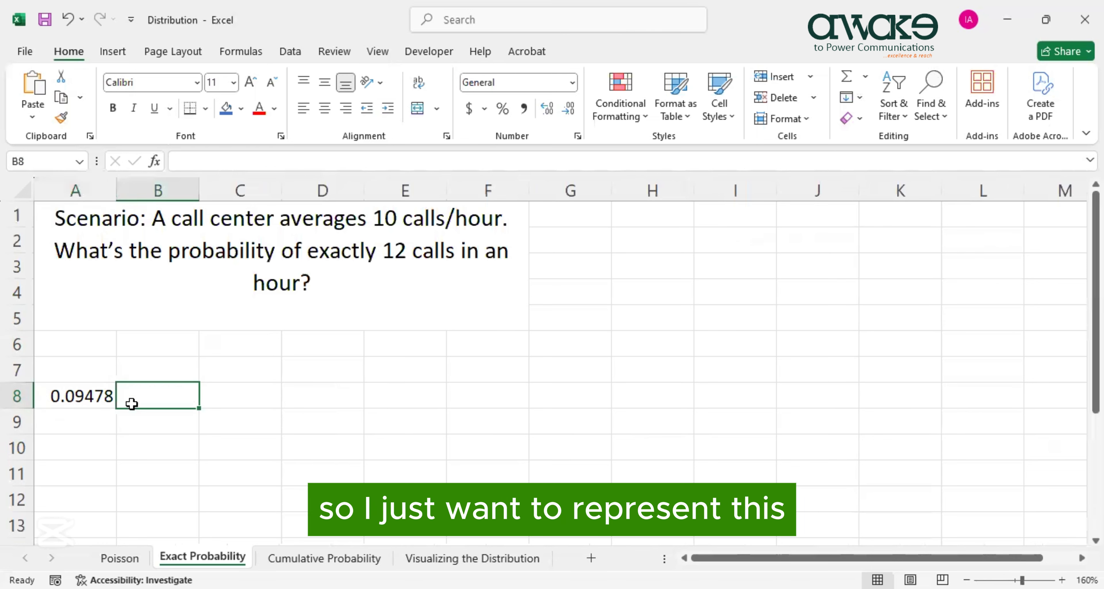
text(=)
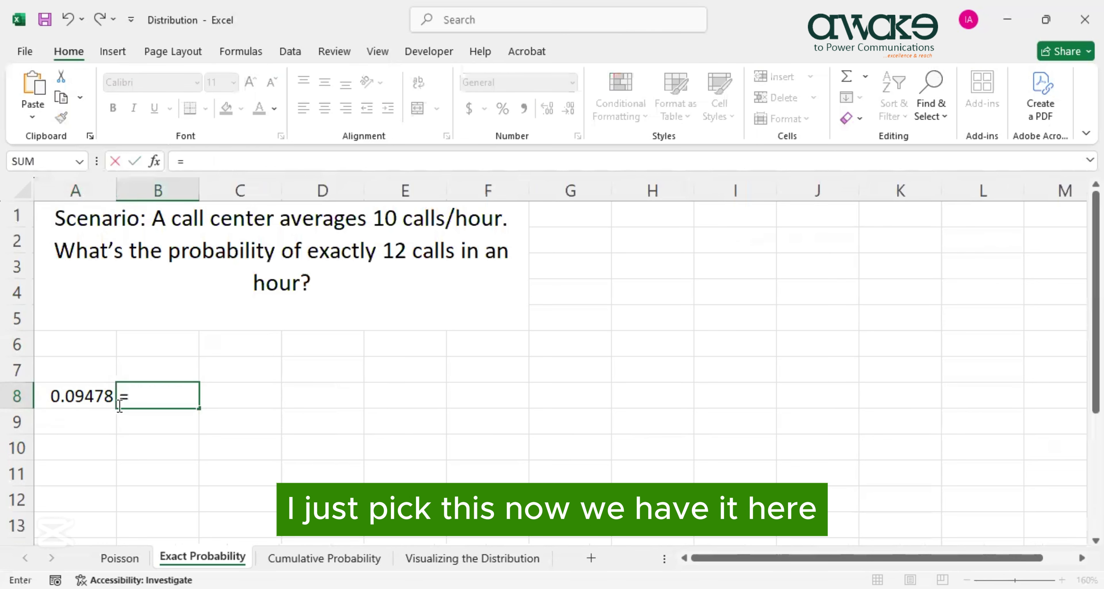
click(76, 401)
key(Return)
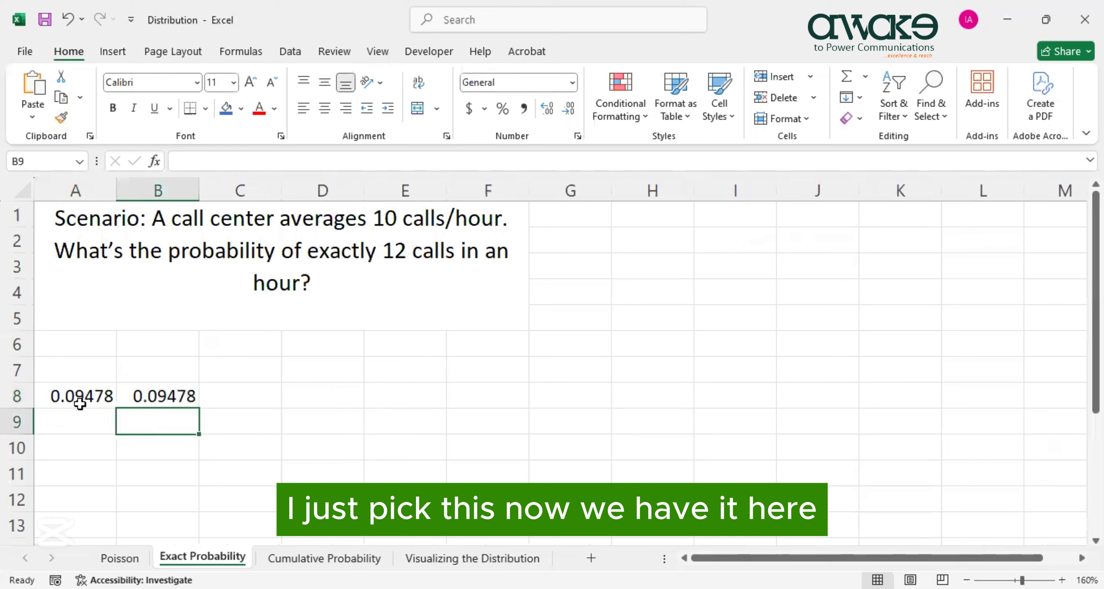
click(172, 391)
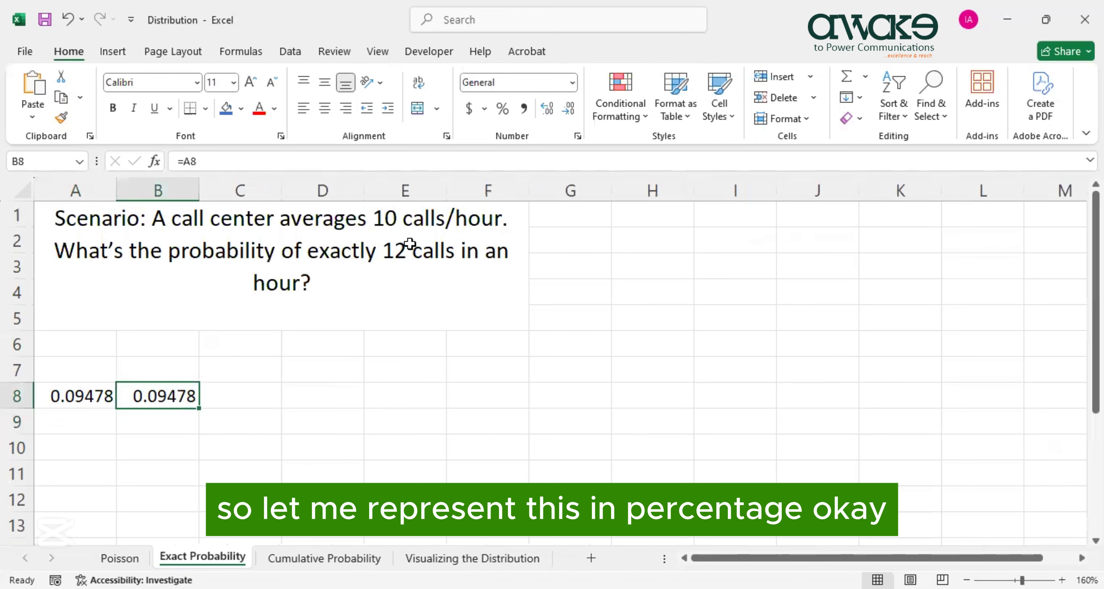
click(502, 108)
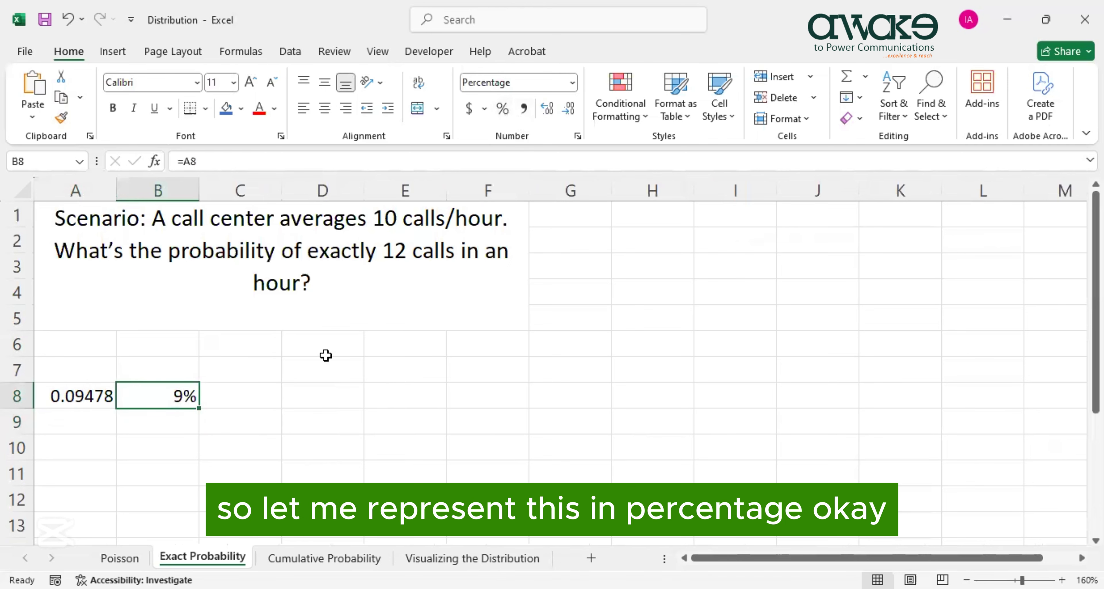
Show the percentage in cell B8 with one decimal place.
click(203, 437)
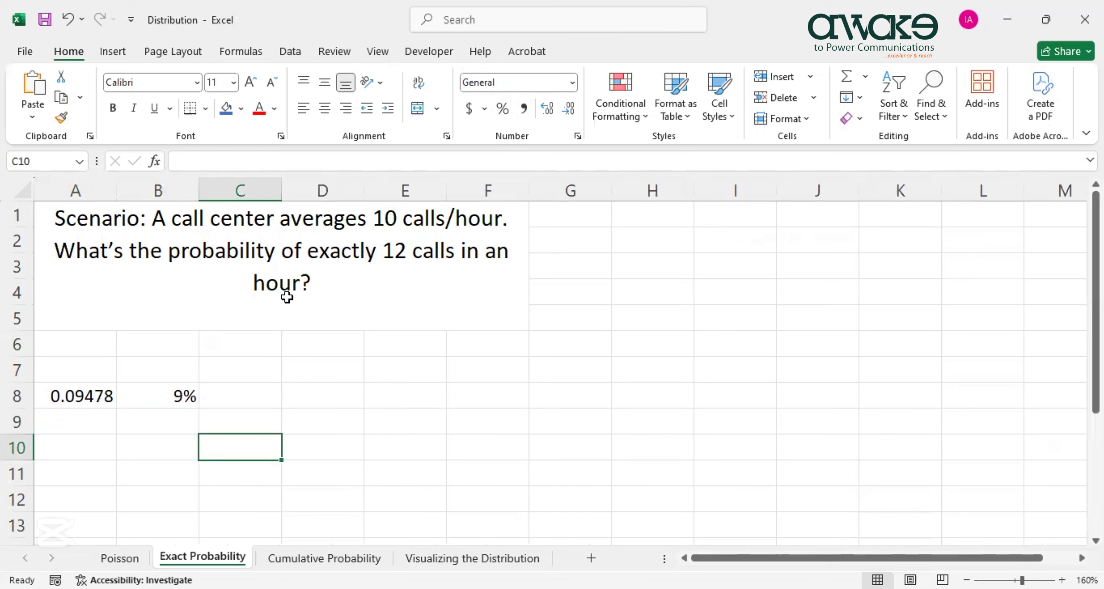
click(166, 395)
click(545, 112)
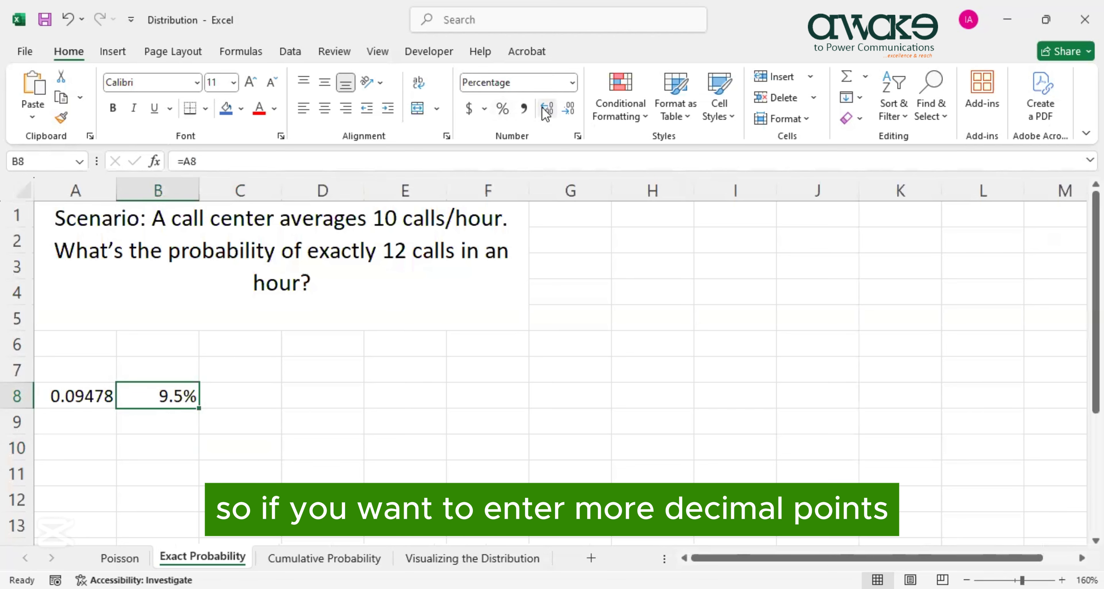
click(545, 112)
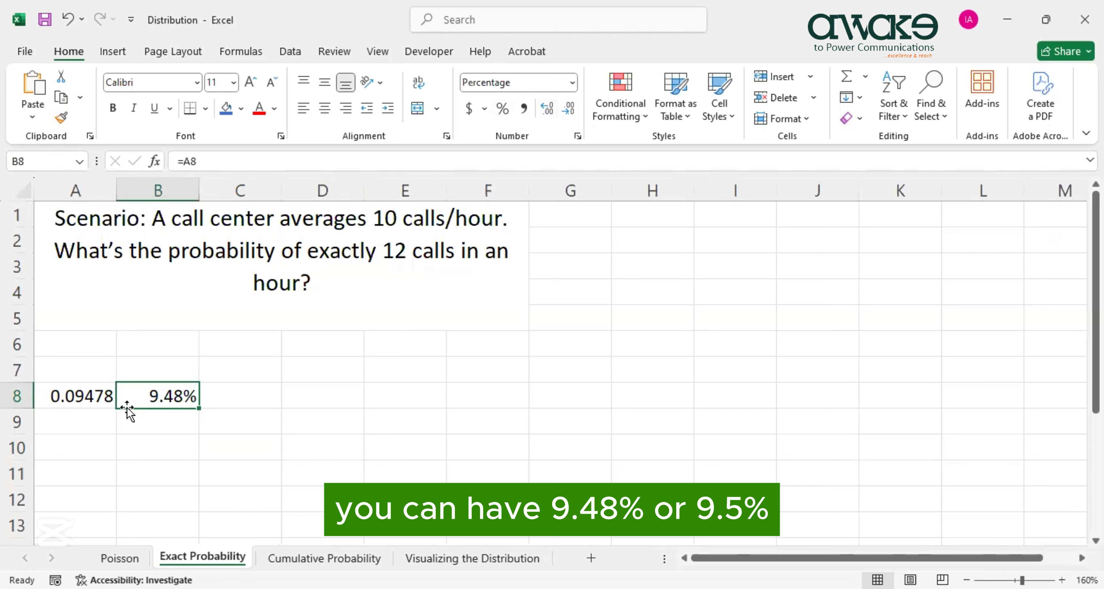
click(573, 110)
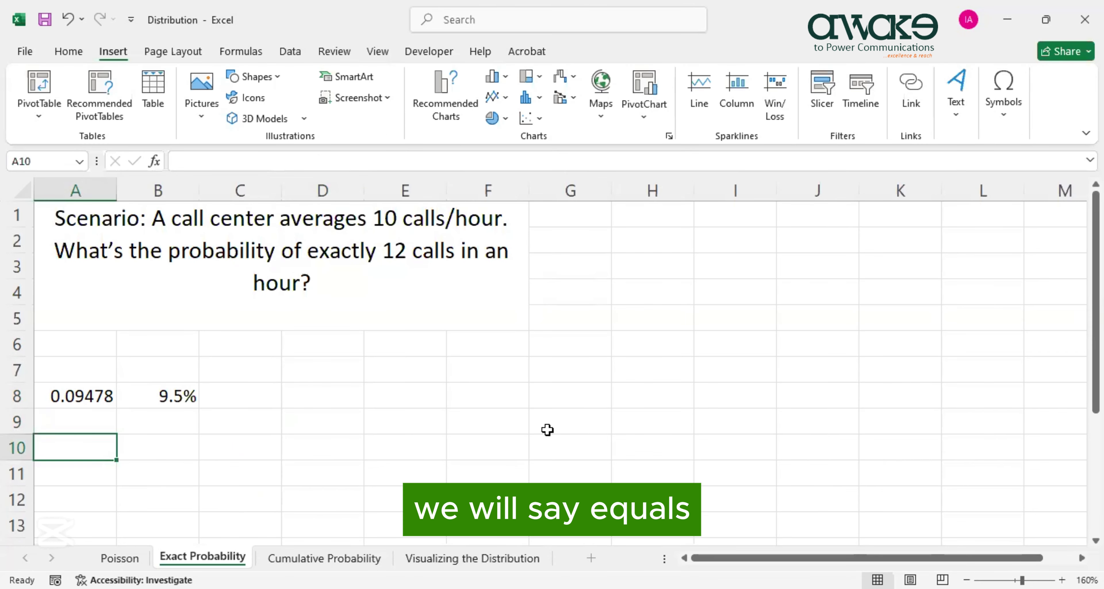
In cell A10, begin the manual Poisson formula with =(EXP(-10)*10, using 10 as the average lambda.
text(=)
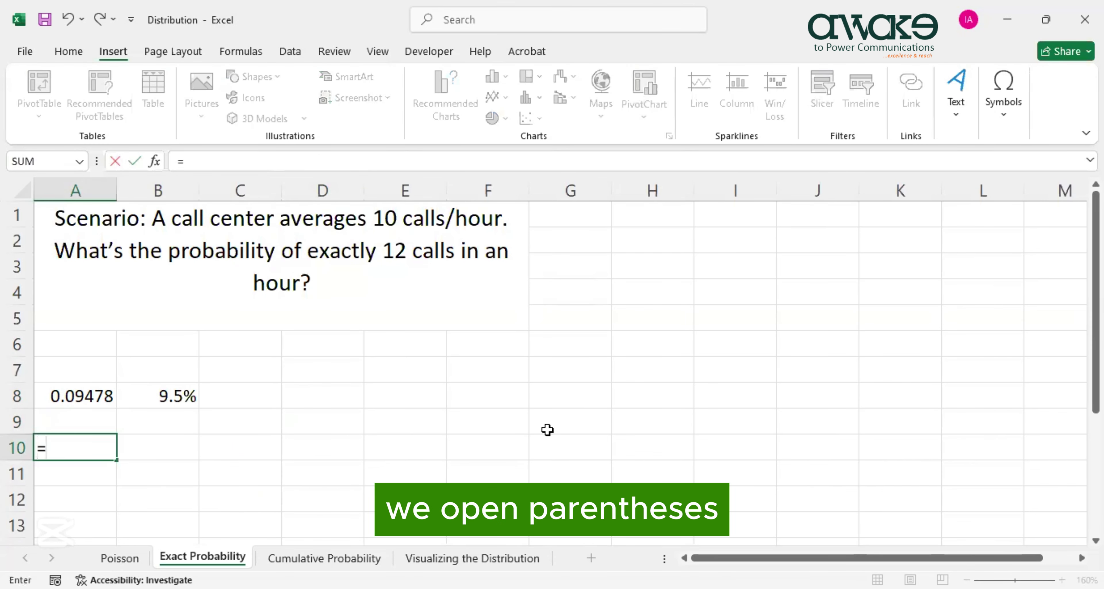
text(()
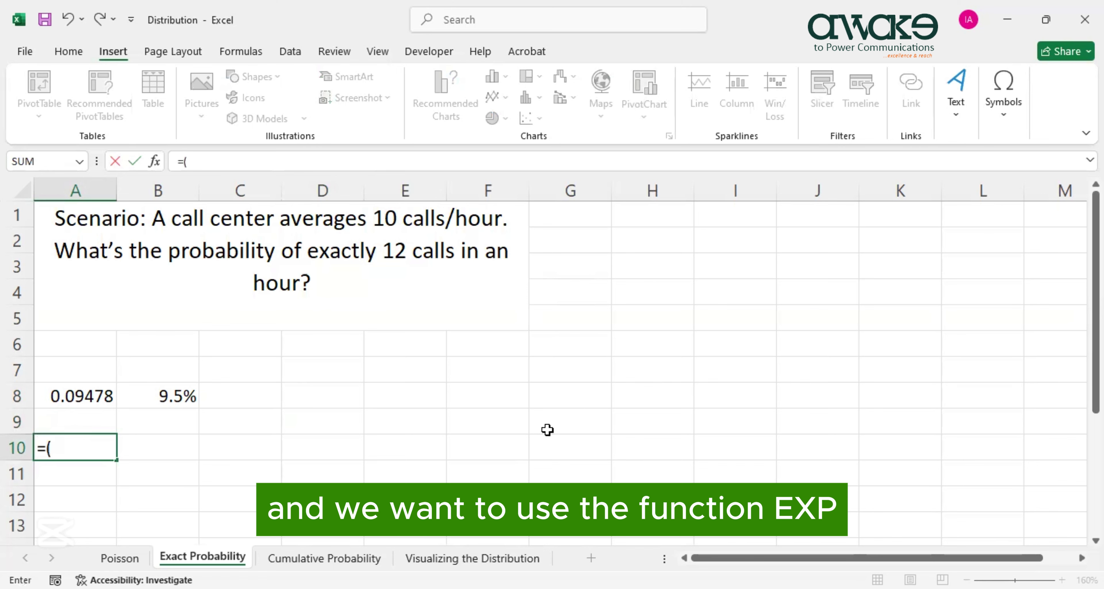
text(EXP)
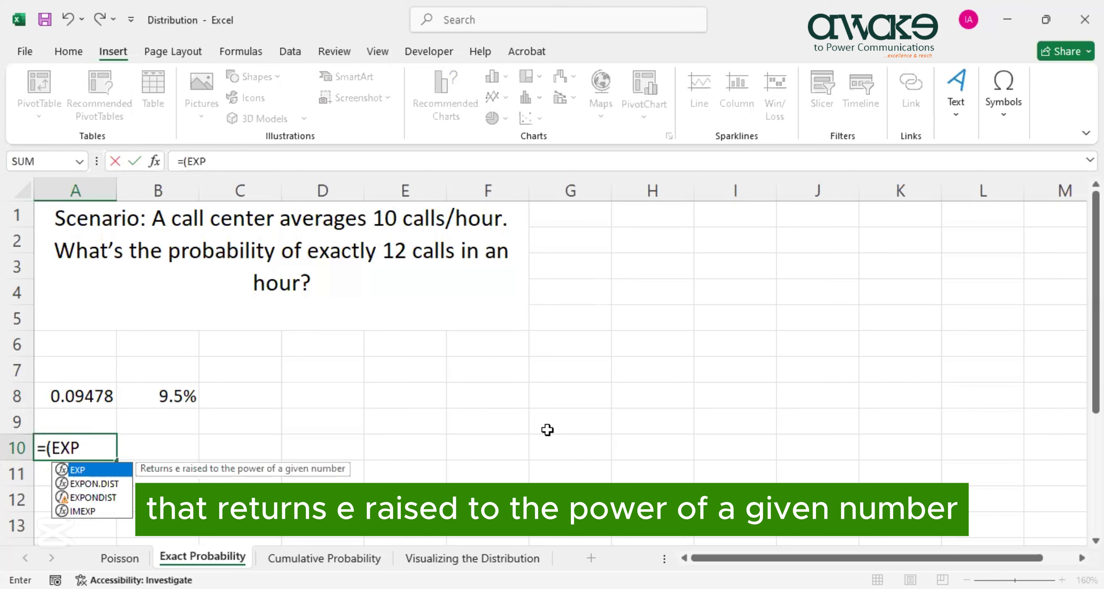
text(()
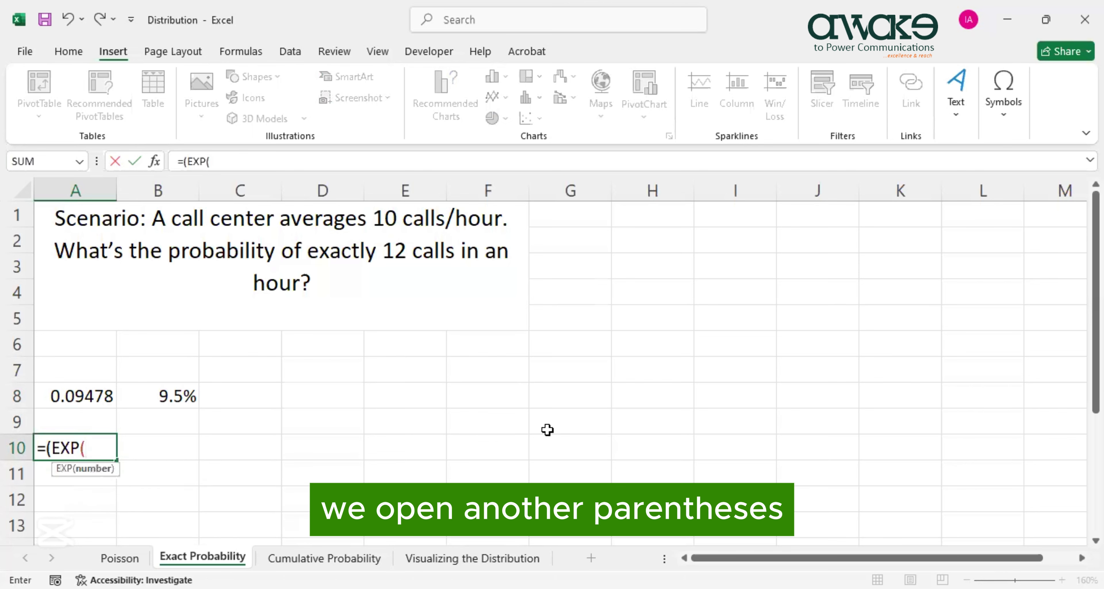
text(-λ)
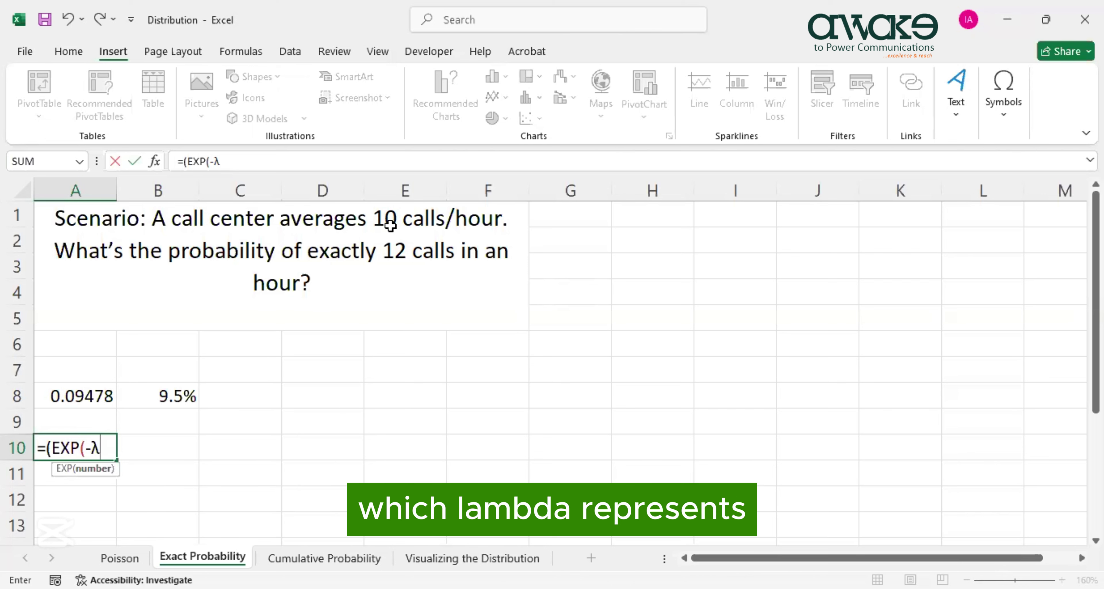
key(BackSpace)
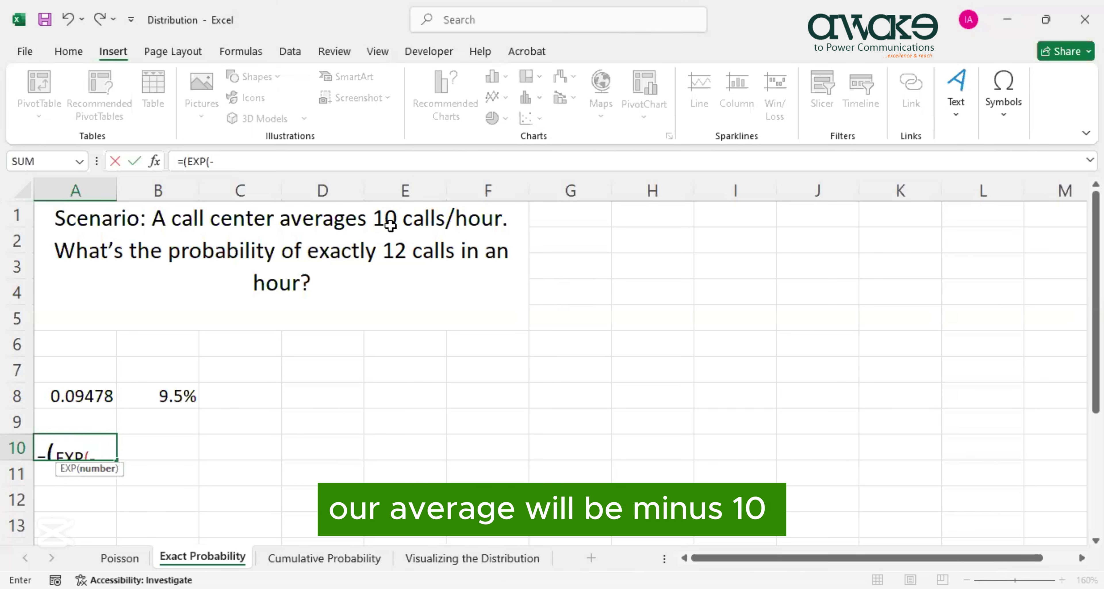
text(10)
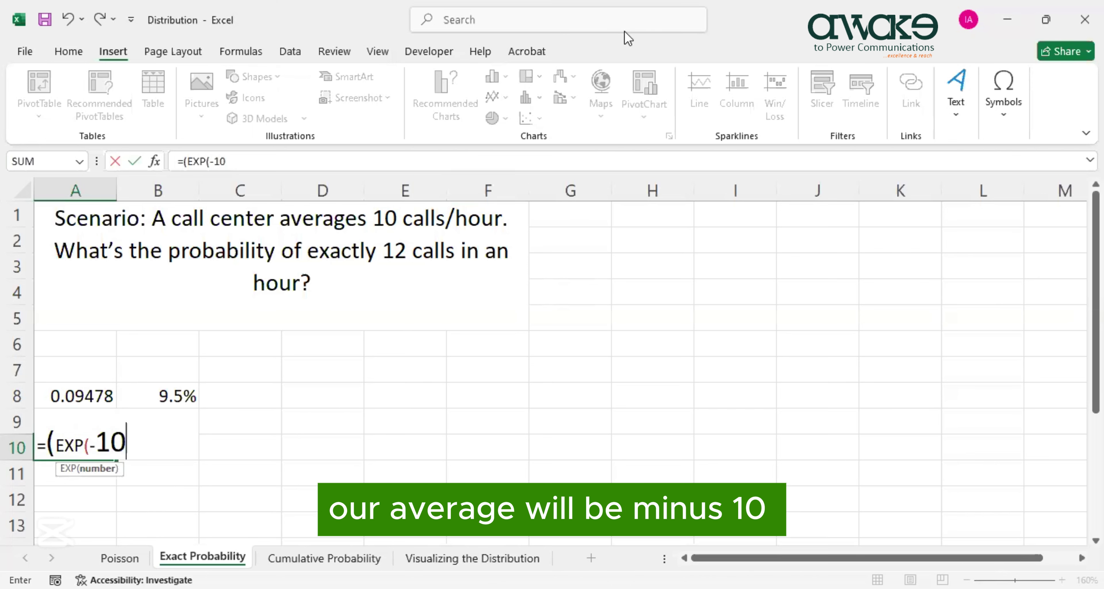
click(243, 165)
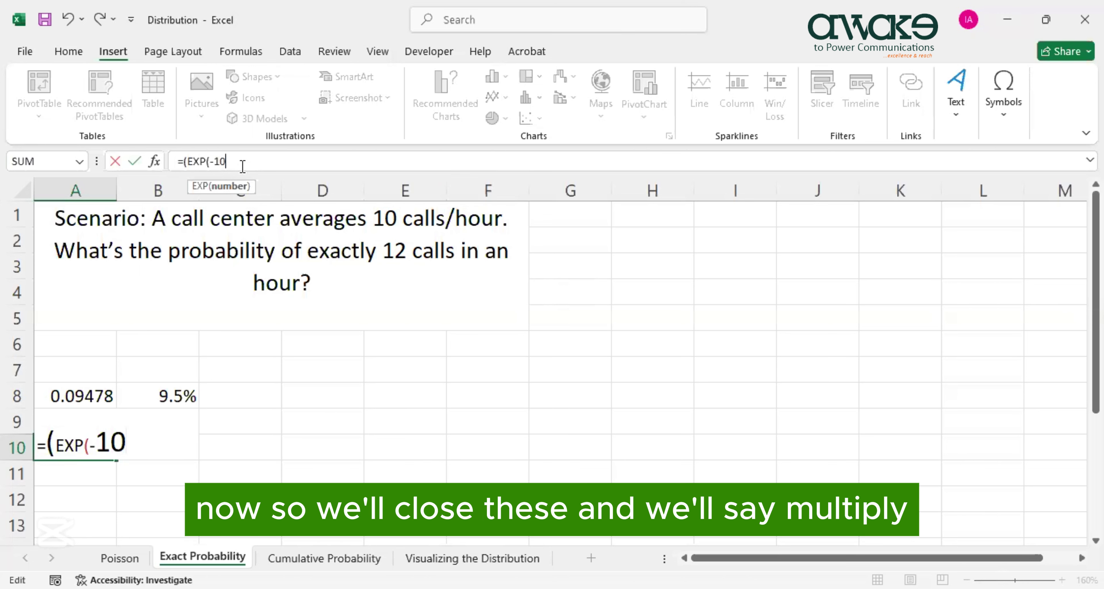
text()*)
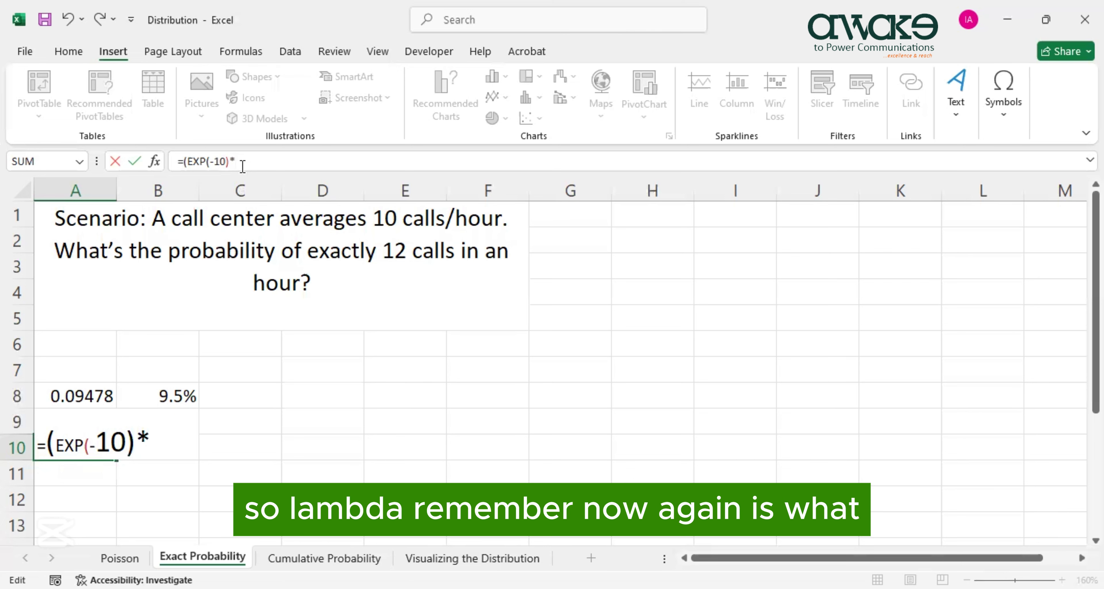
text(10)
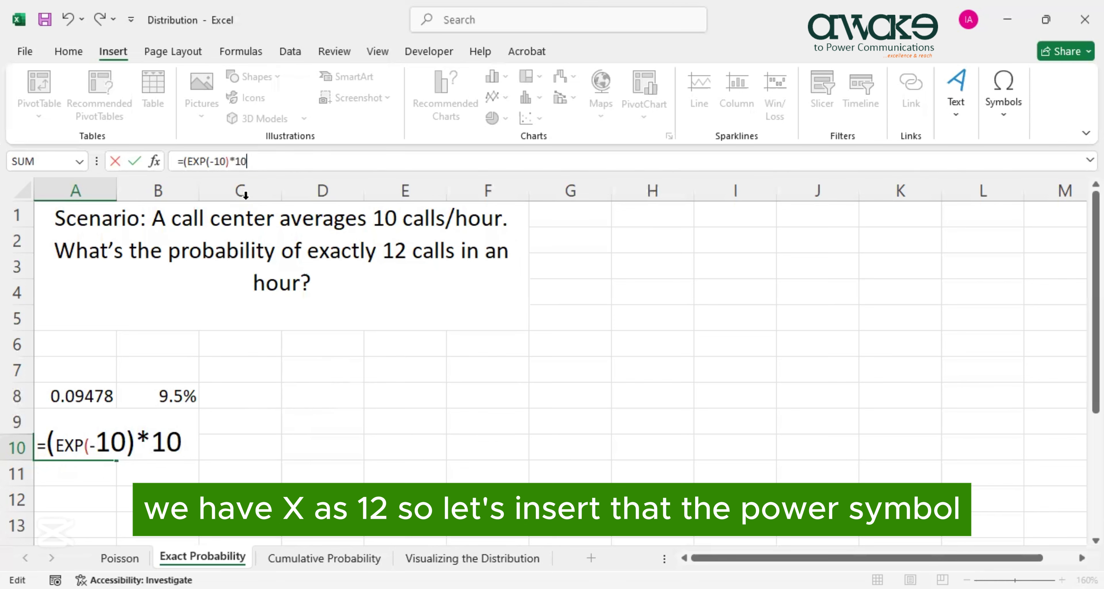
Insert the ^ symbol from the Basic Latin characters, add the exponent 12, and close the numerator's parenthesis in the A10 formula.
click(1008, 113)
click(1045, 168)
click(299, 331)
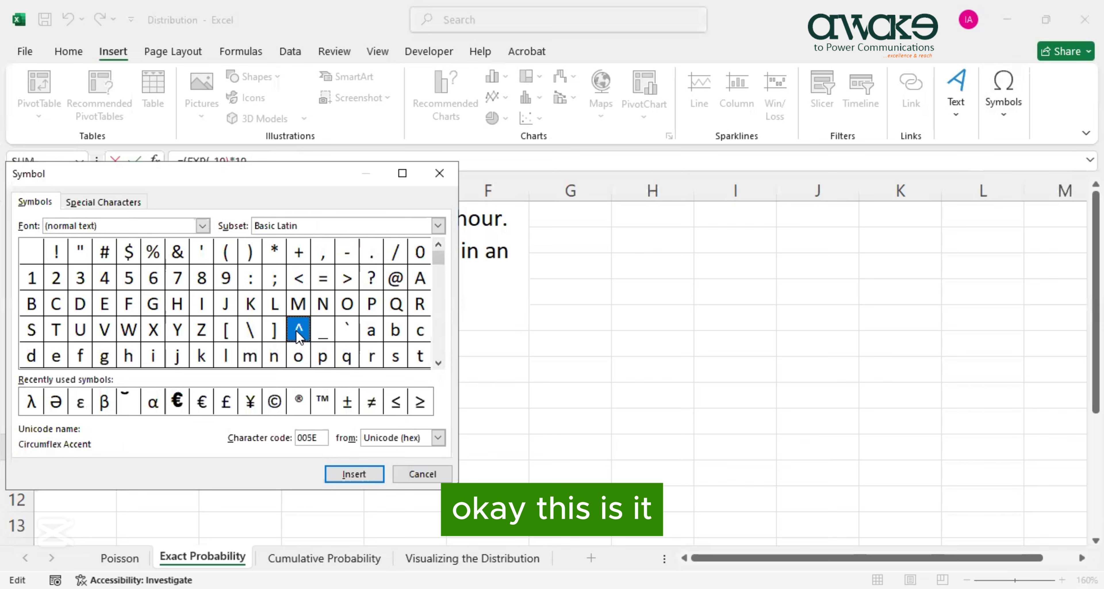
double_click(299, 330)
text(12)
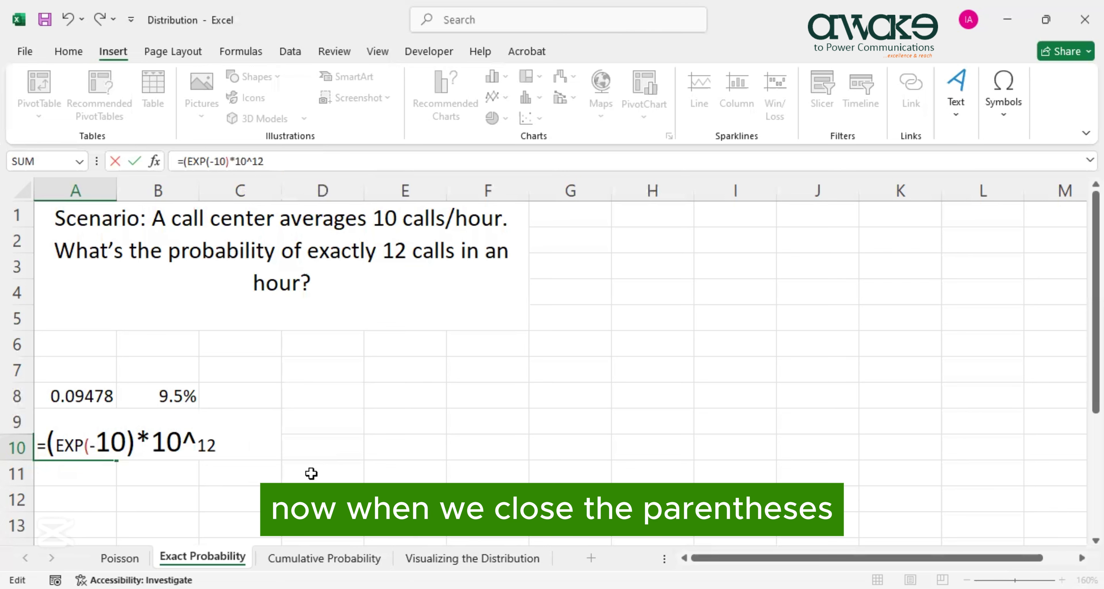
text())
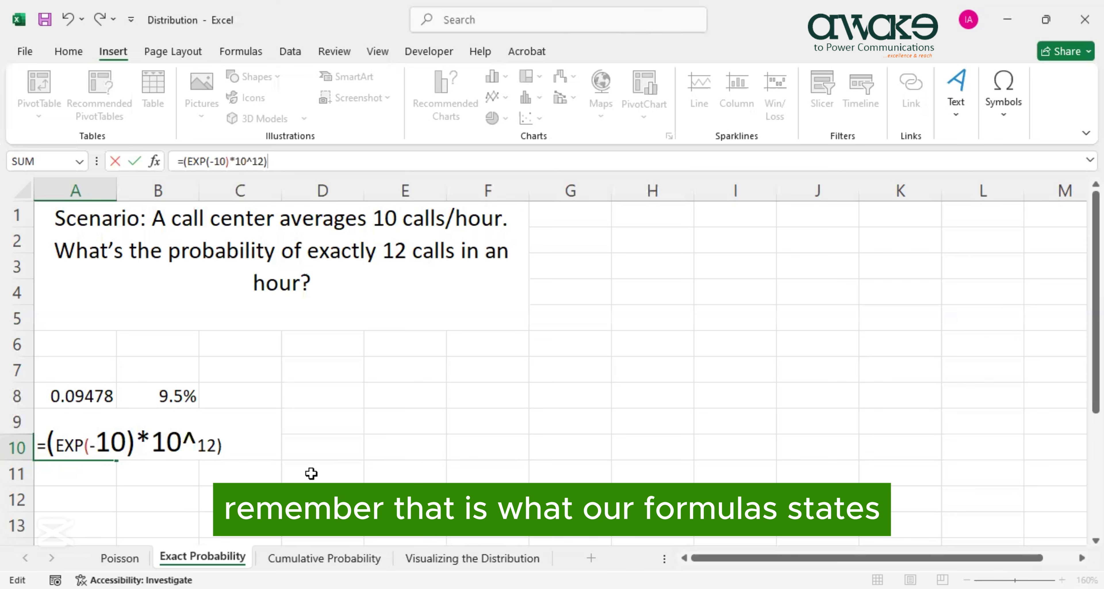
Divide the numerator by FACT(12) and complete the A10 formula as =(EXP(-10)*10^12)/FACT(12).
text(/)
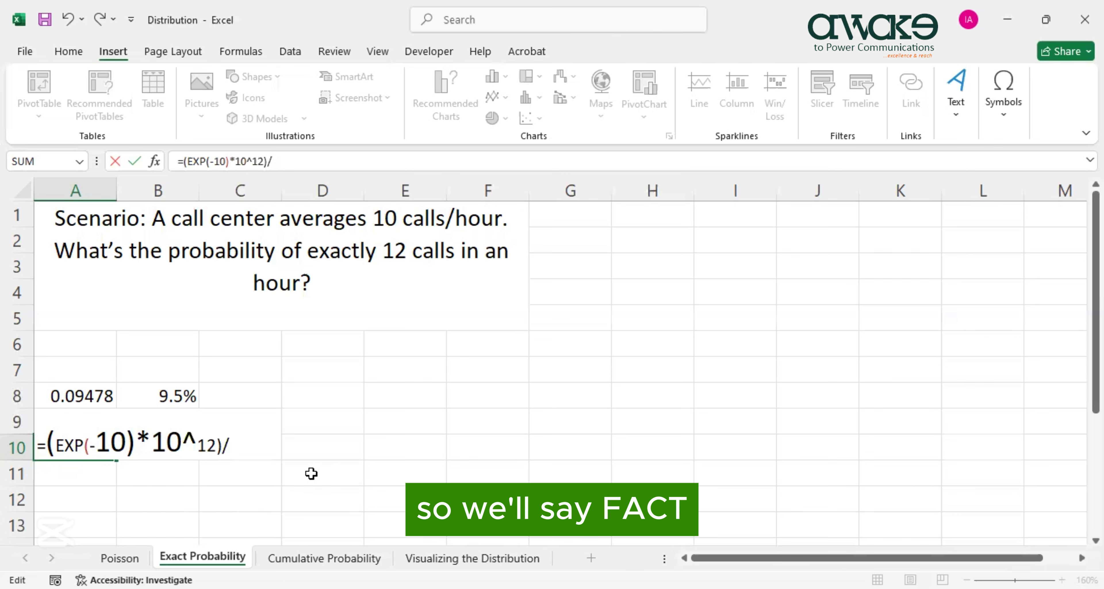
text(FACT)
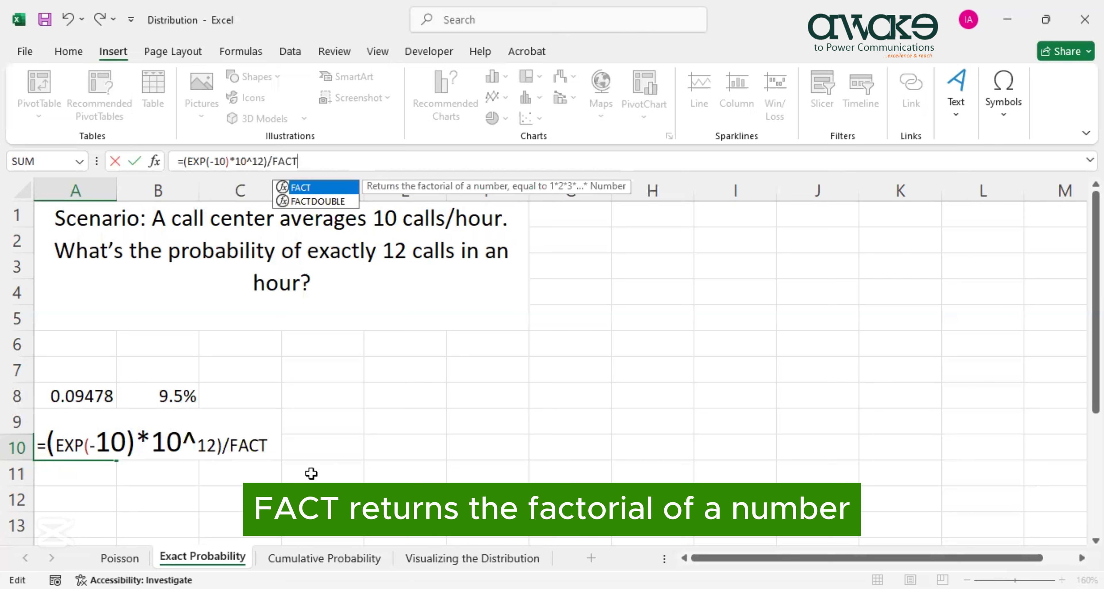
text(()
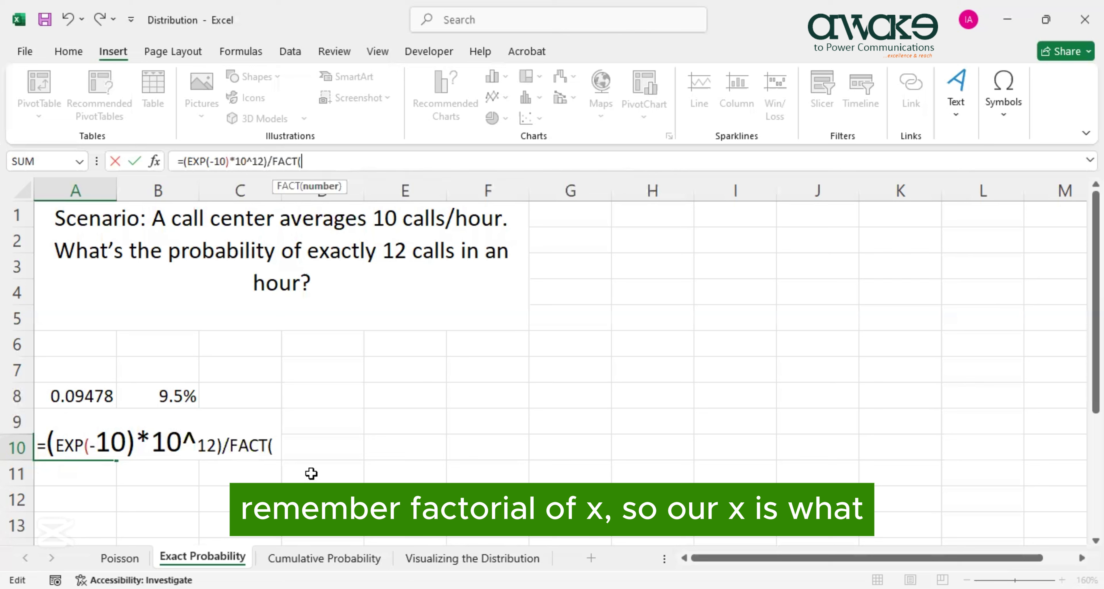
text(12)
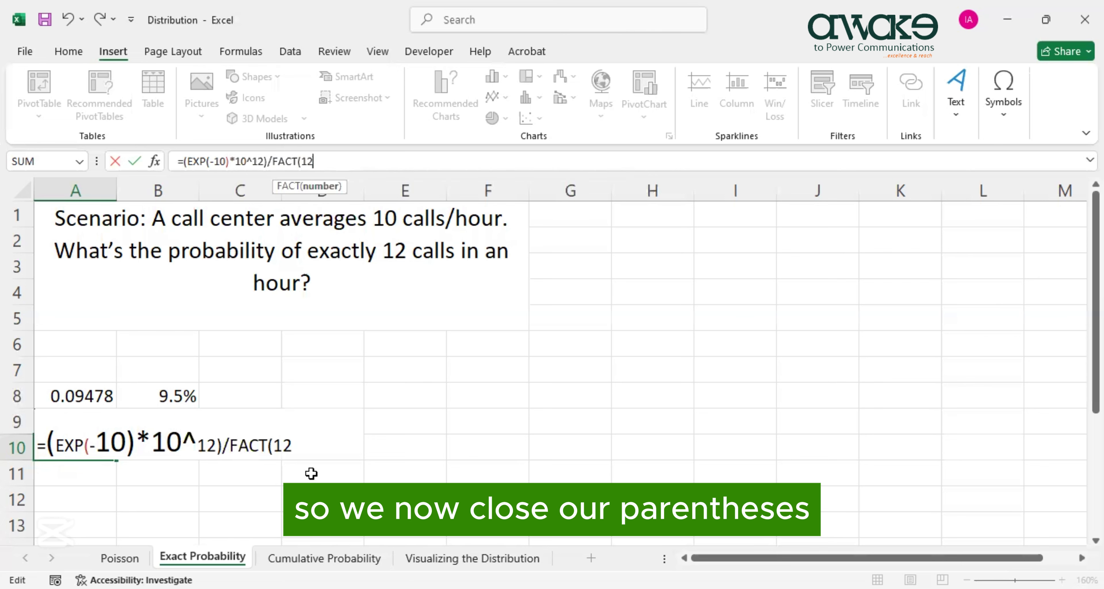
text())
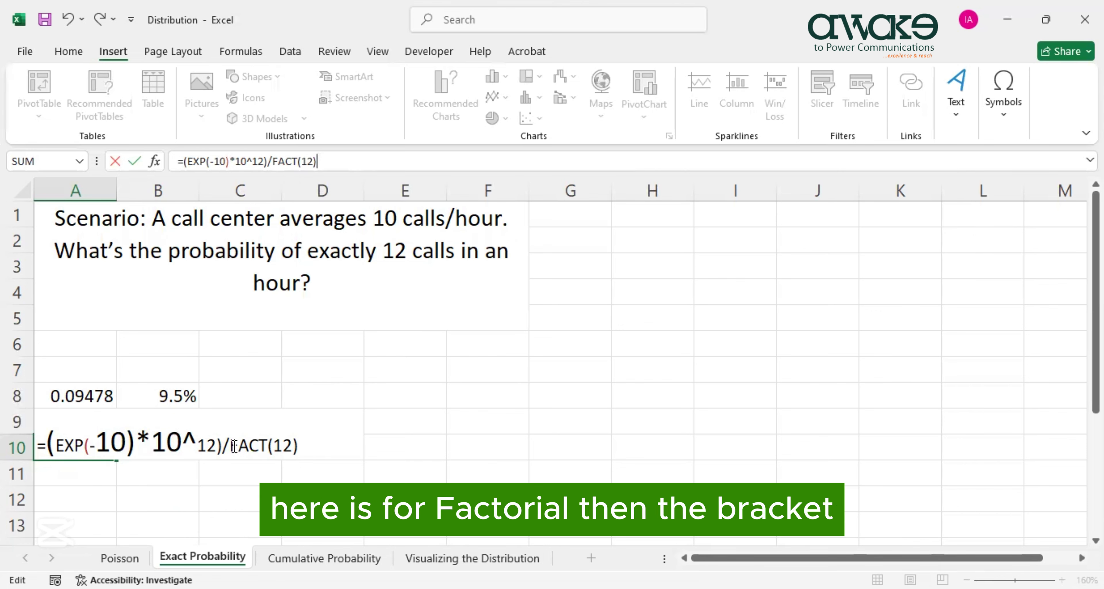
click(278, 447)
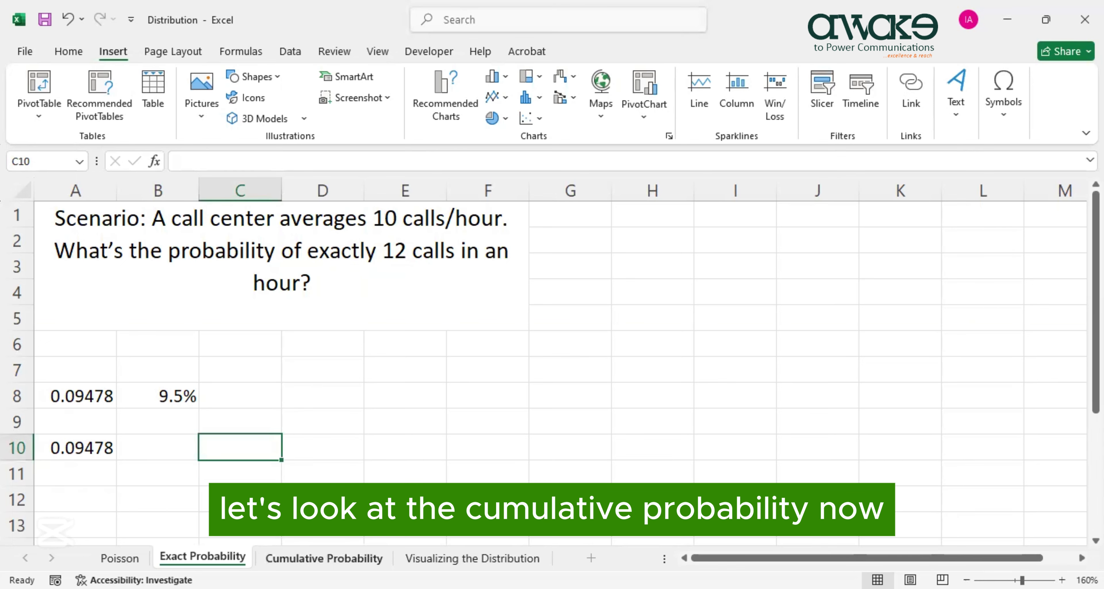
On the Cumulative Probability sheet, calculate =POISSON.DIST(5,10,TRUE) in B9 and show the result in C9 as a percentage with one decimal place.
click(324, 558)
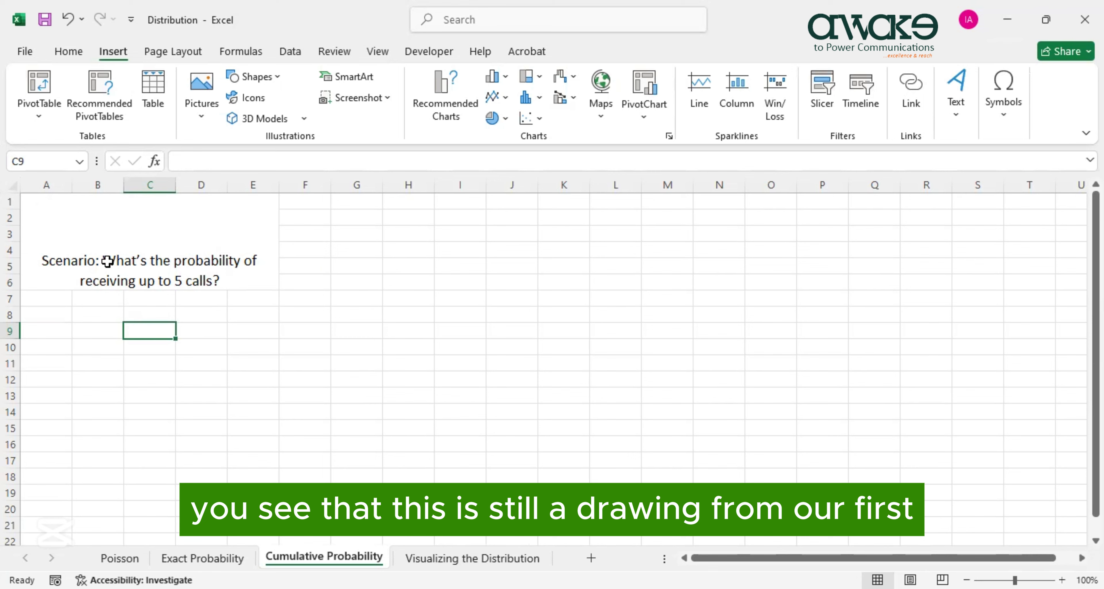
click(202, 558)
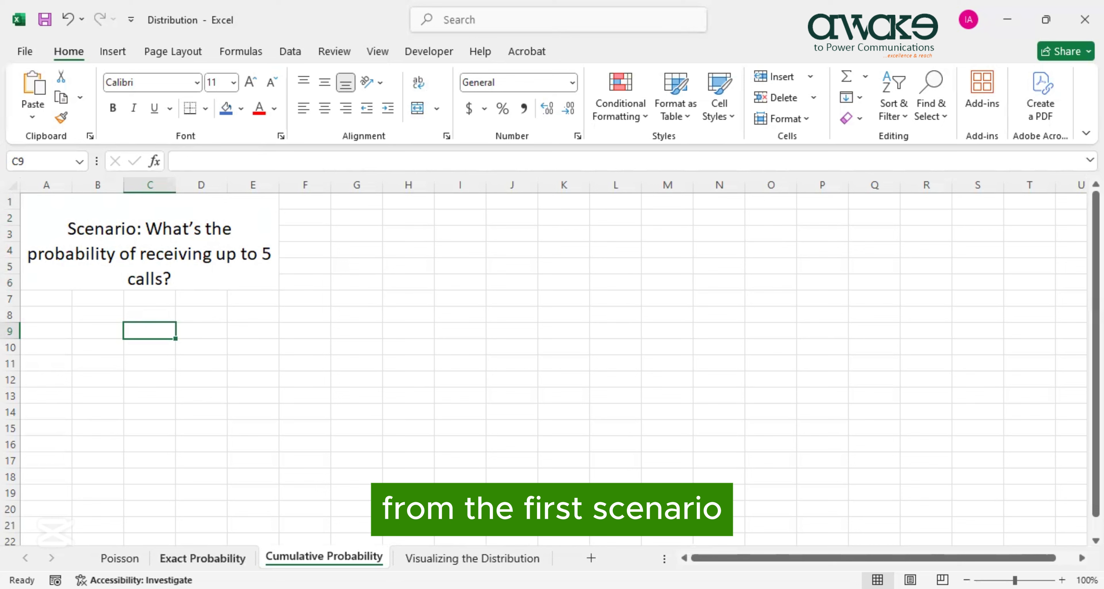
click(70, 335)
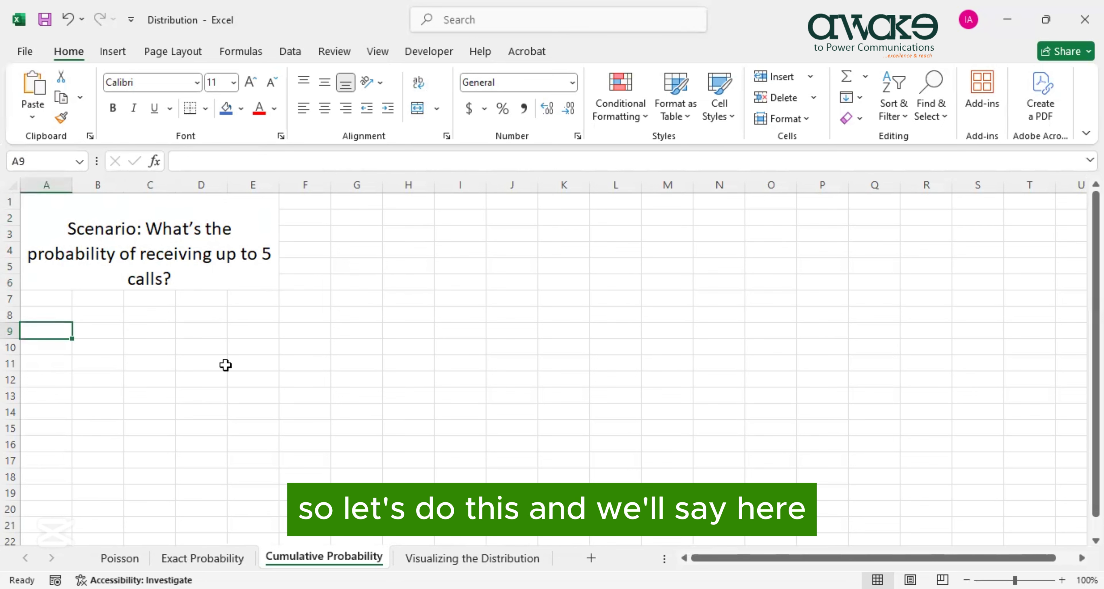
key(Right)
text(=POiSS)
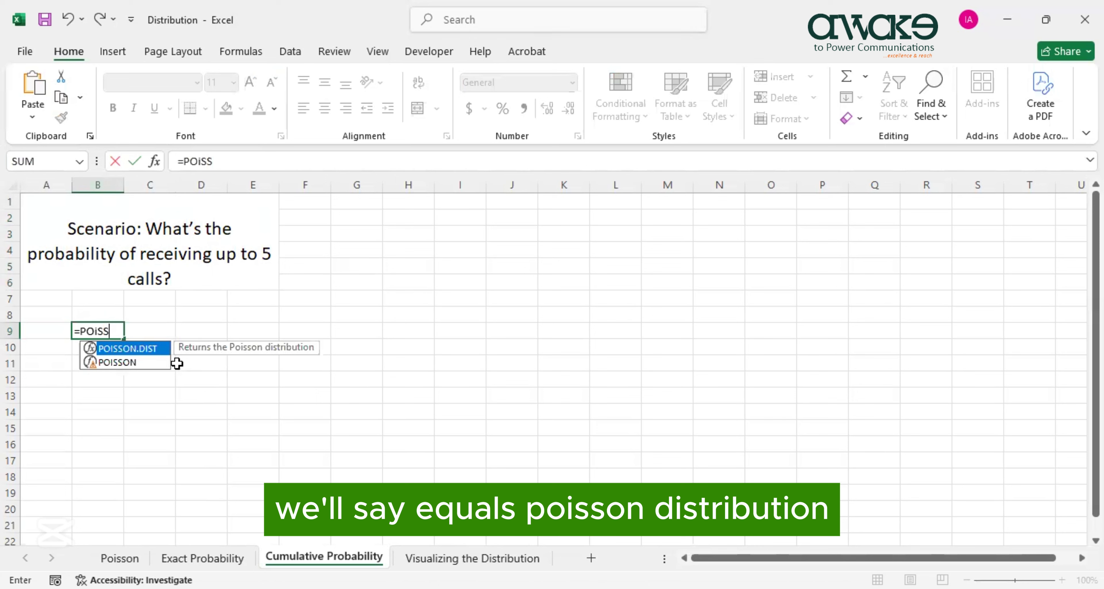
key(Tab)
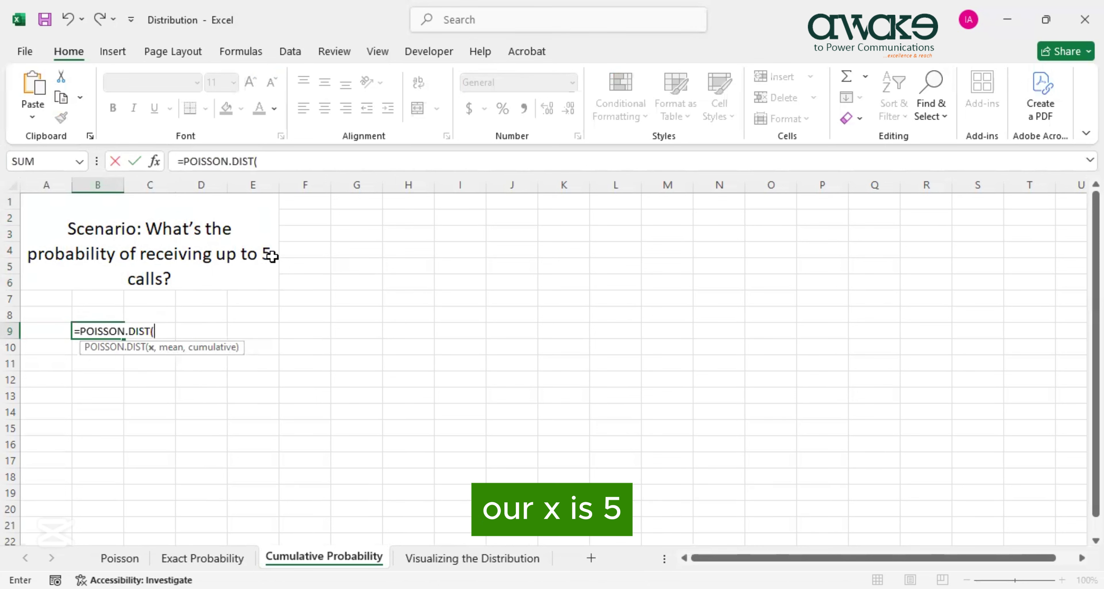
text(5,10)
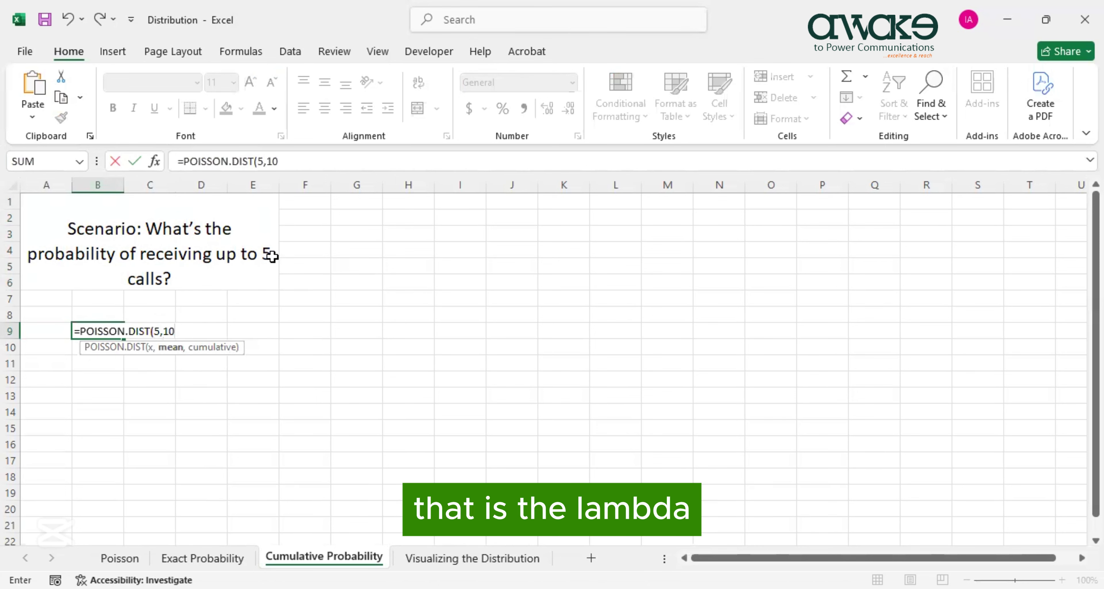
text(,)
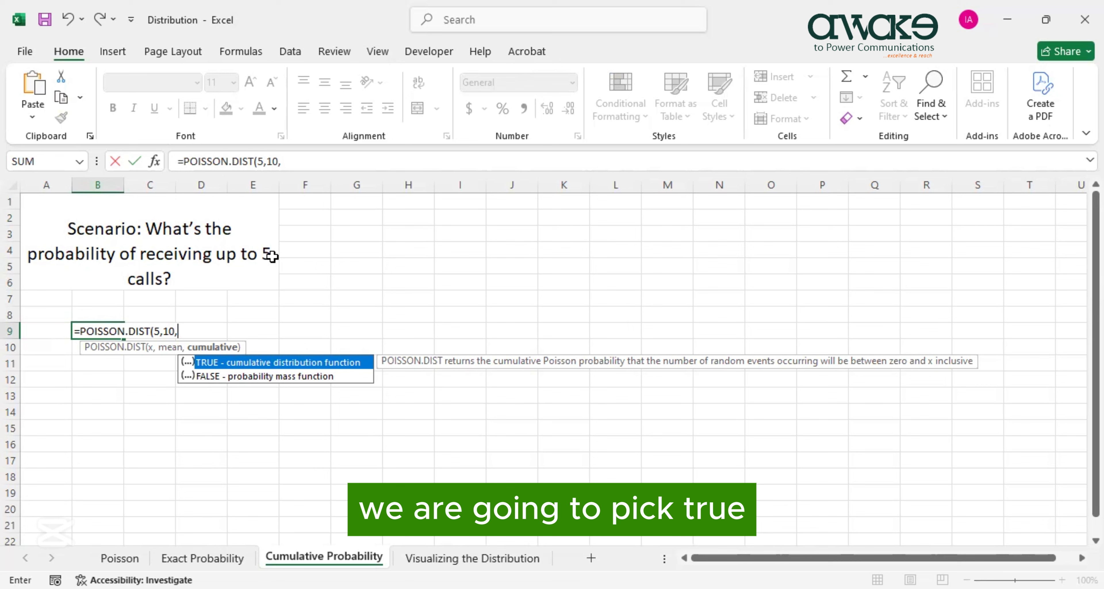
text(TRUE)
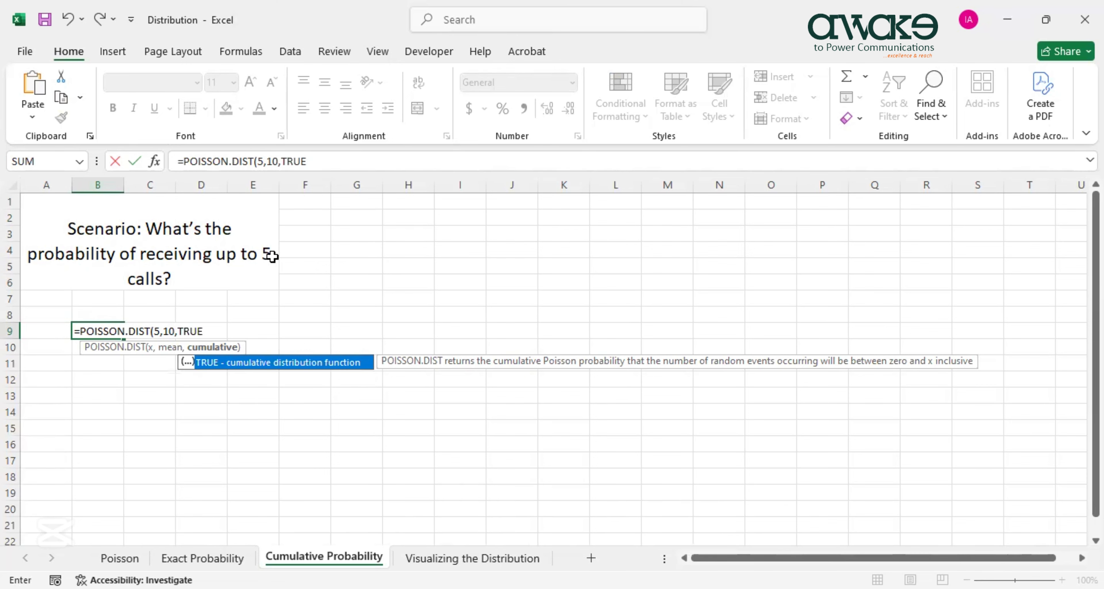
text())
key(Return)
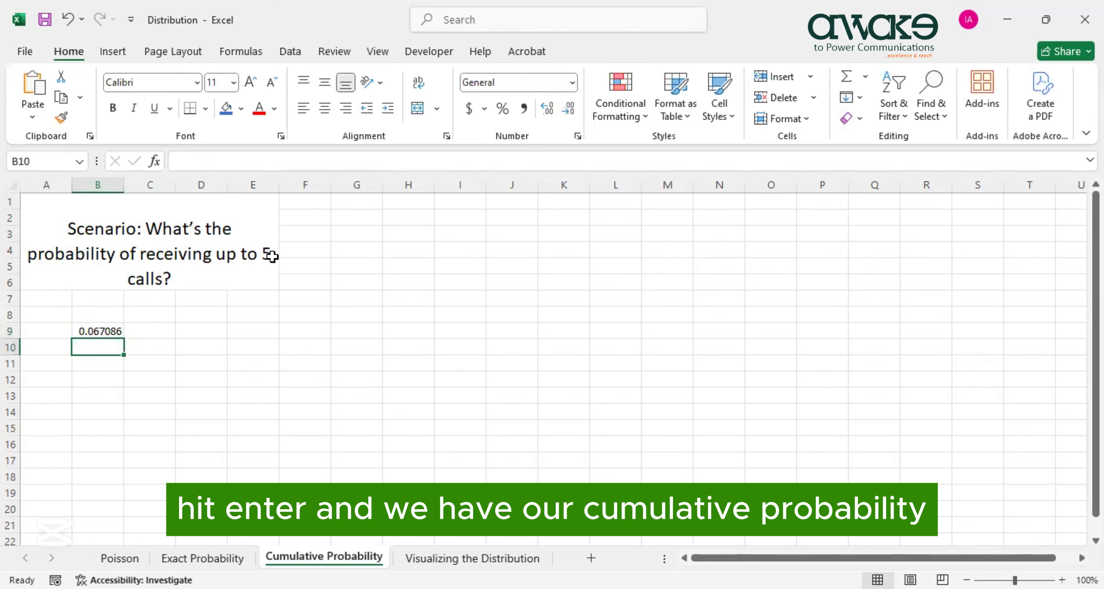
click(111, 331)
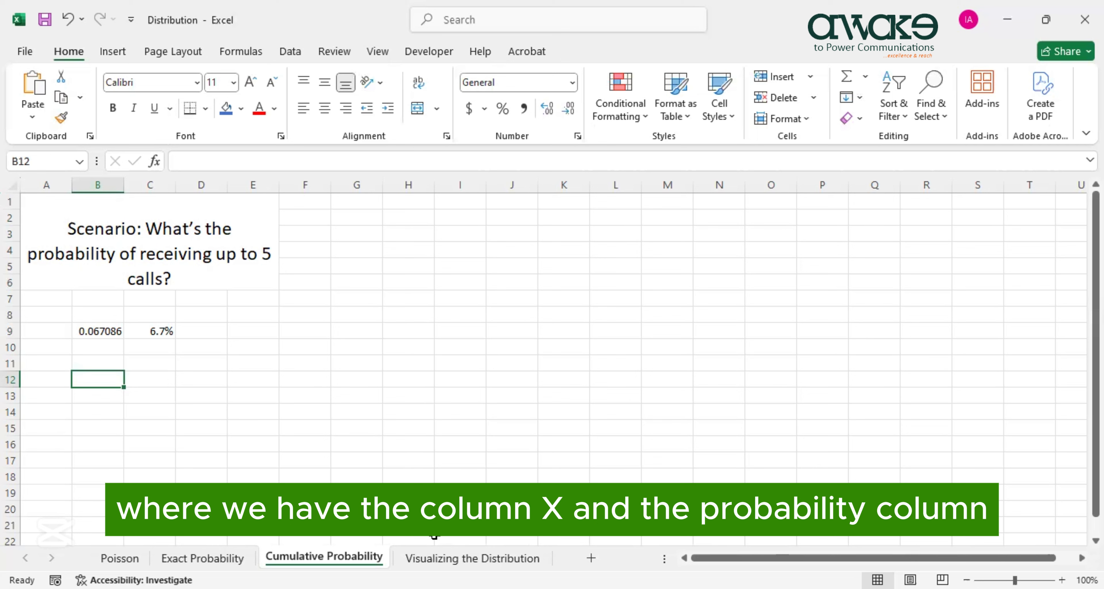
Open the Visualizing the Distribution sheet and examine its x and Probability column headers.
click(432, 558)
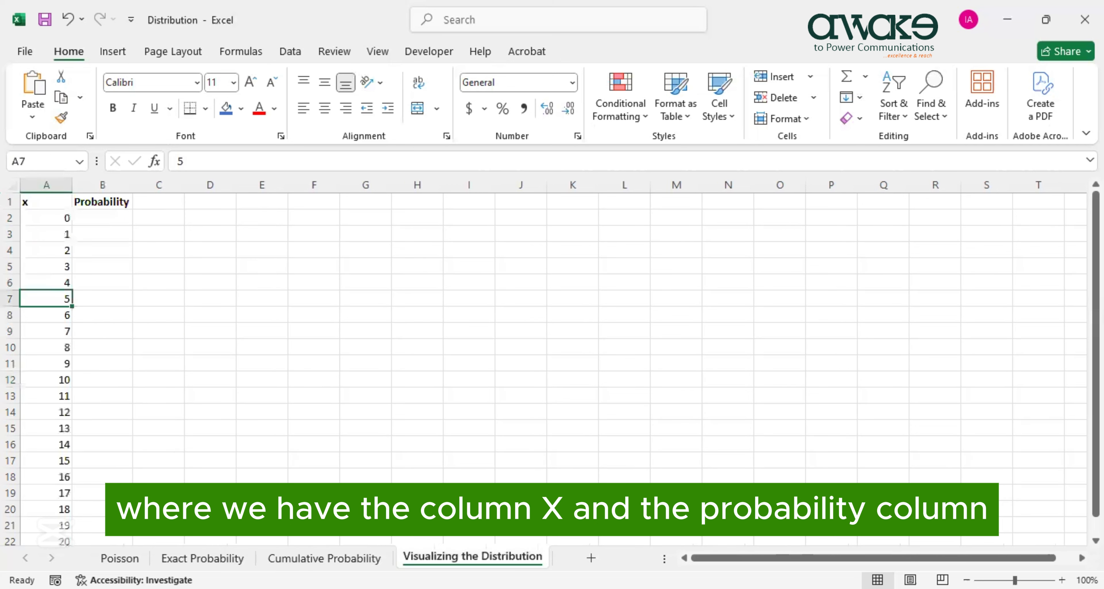
click(42, 203)
click(88, 201)
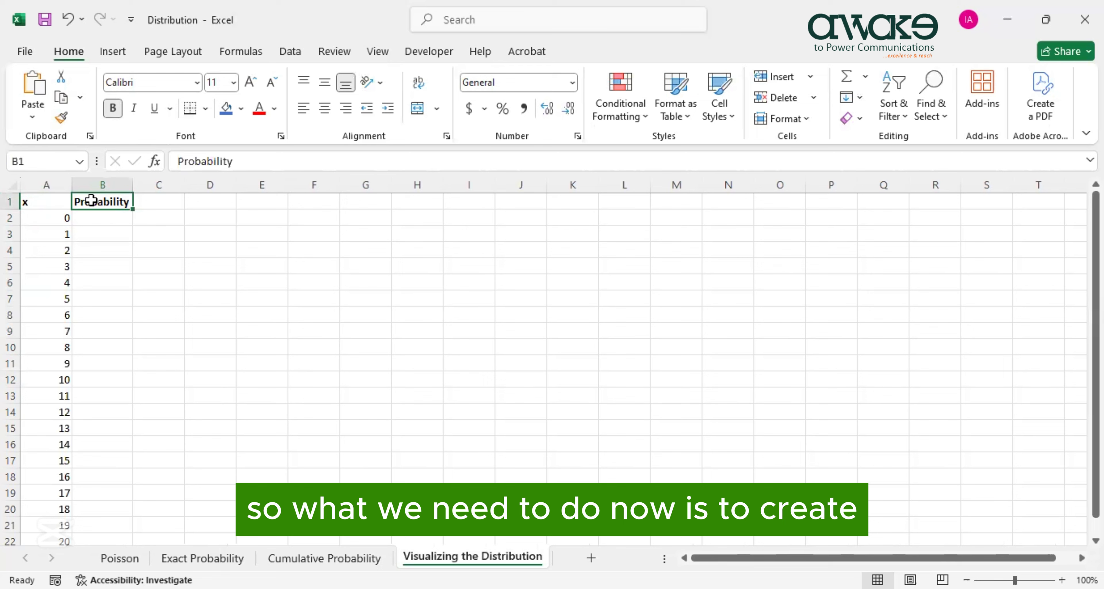
Start a POISSON.DIST formula in B2 with A2 as the x argument.
drag(47, 218, 80, 216)
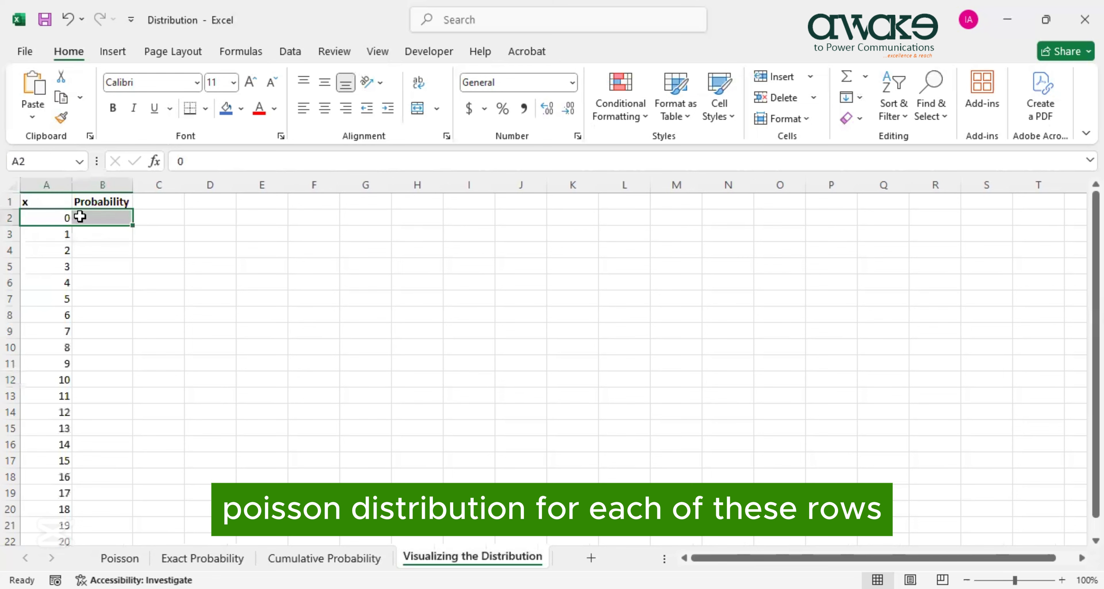
click(82, 217)
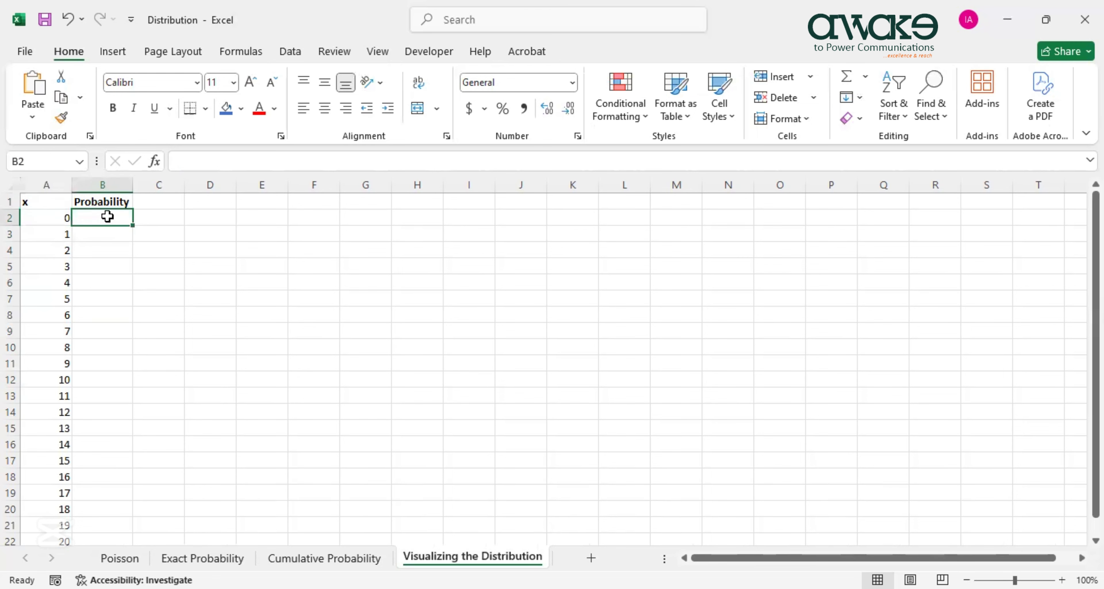
text(=)
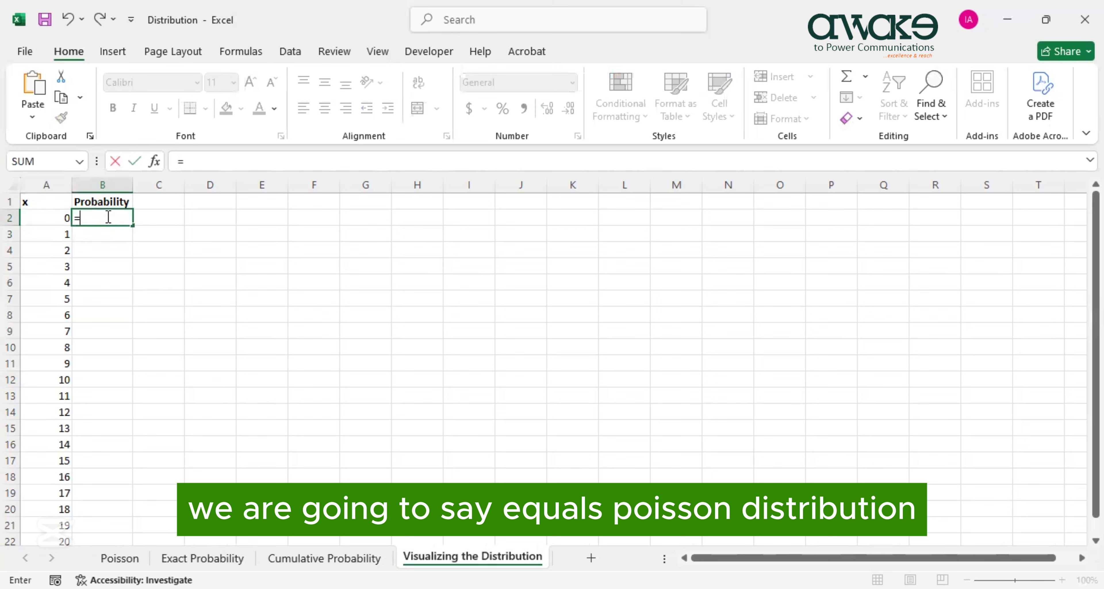
text(PO)
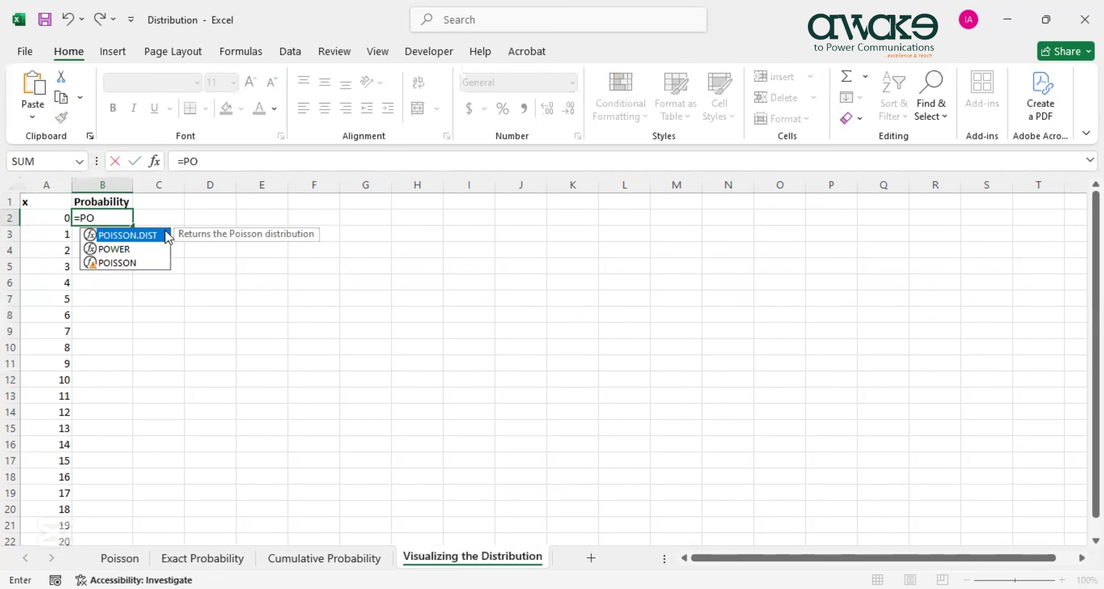
double_click(165, 235)
click(45, 218)
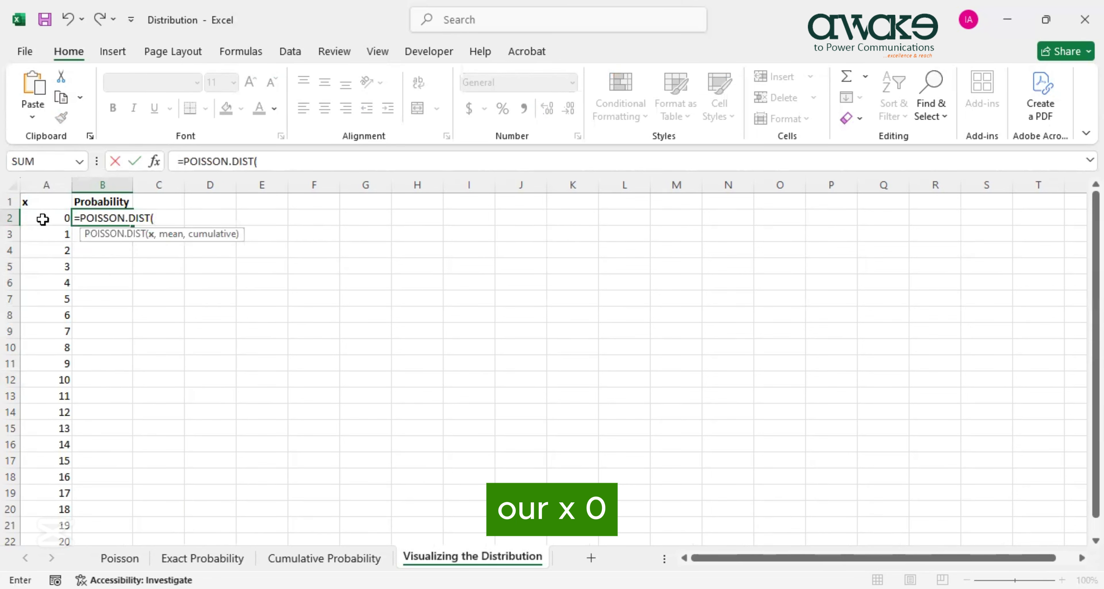
text(,)
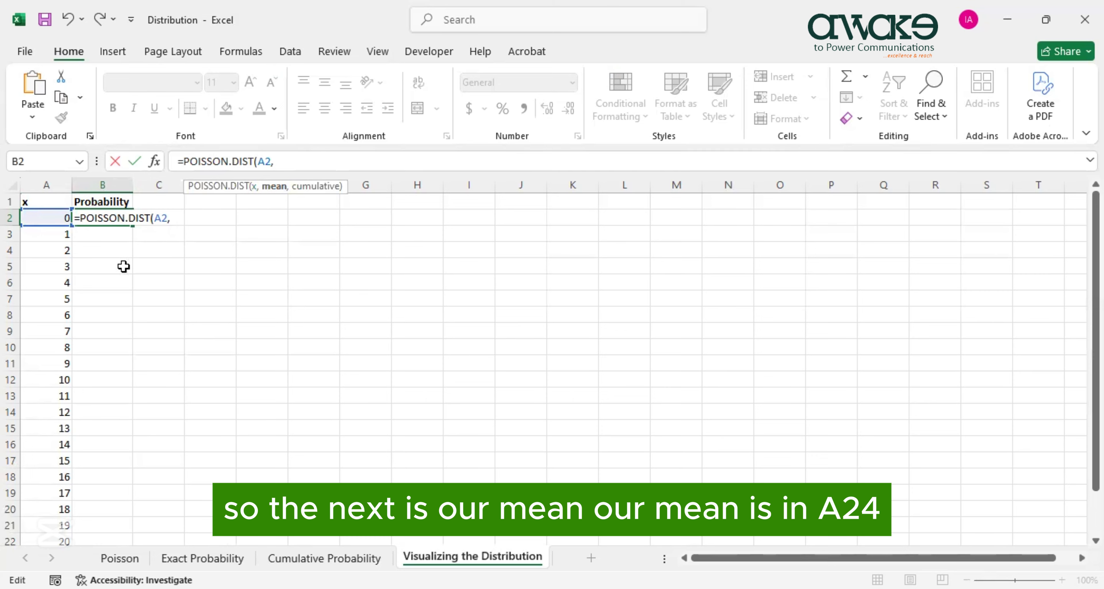
Set the mean argument of the B2 formula to cell A24 as the absolute reference $A$24.
scroll(108, 288, down, 3)
click(49, 426)
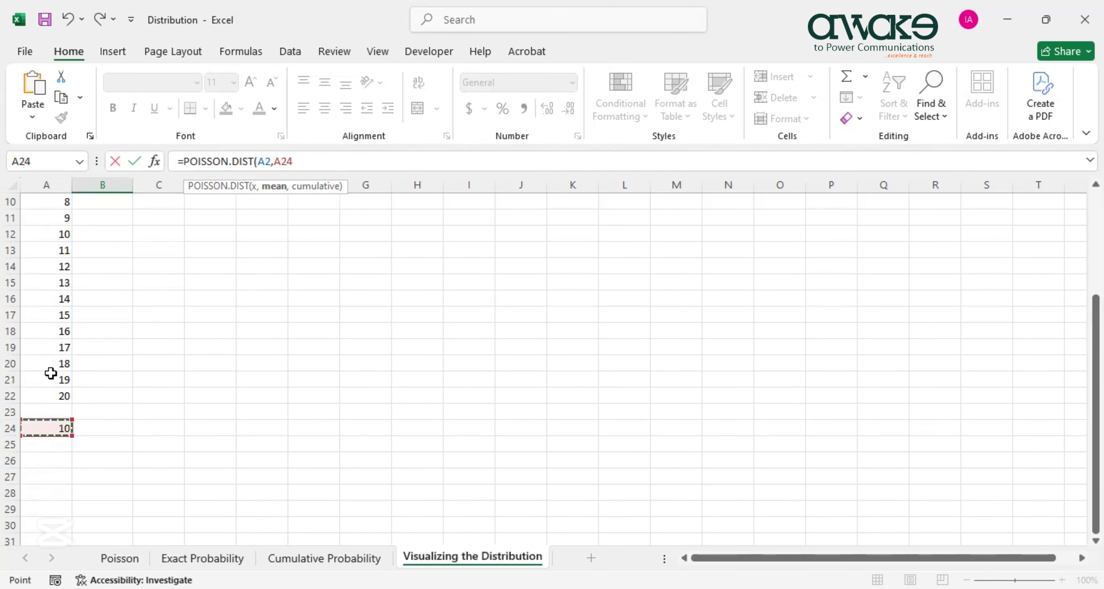
scroll(47, 374, up, 2)
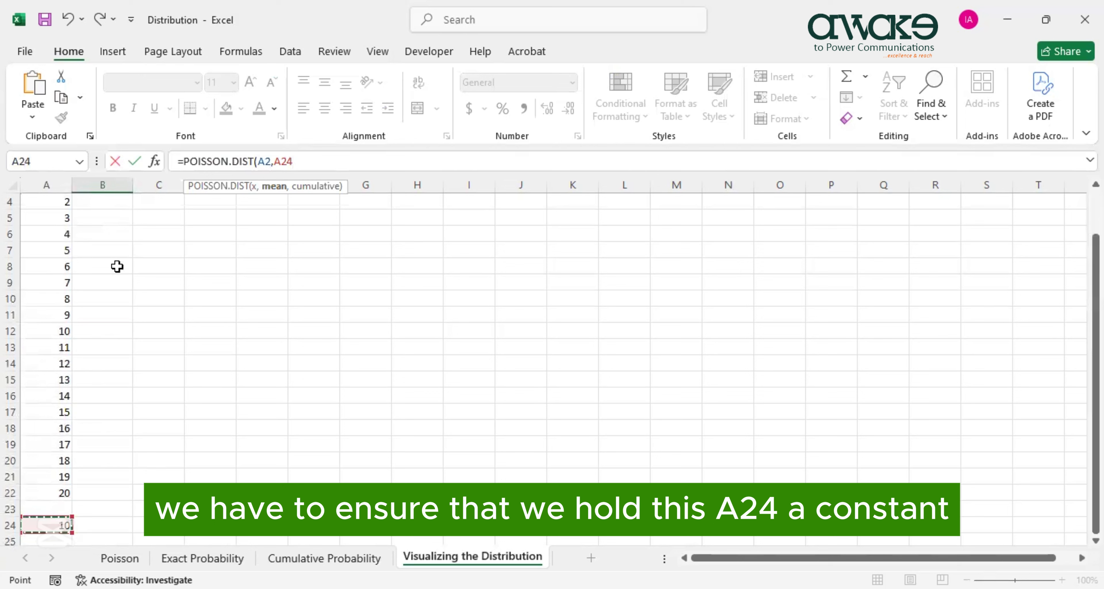
click(276, 161)
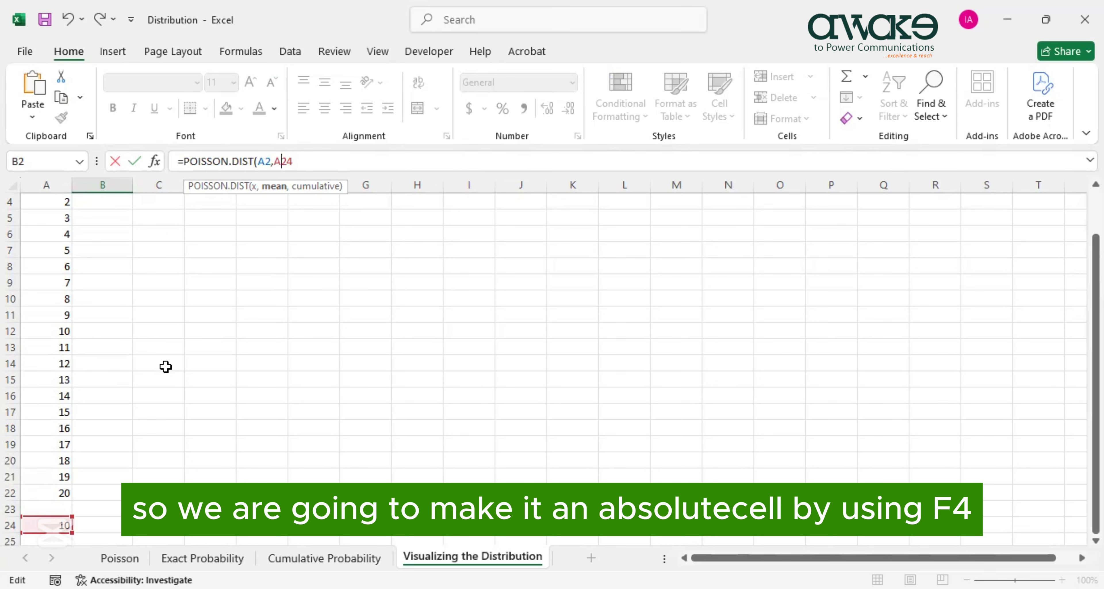
key(F4)
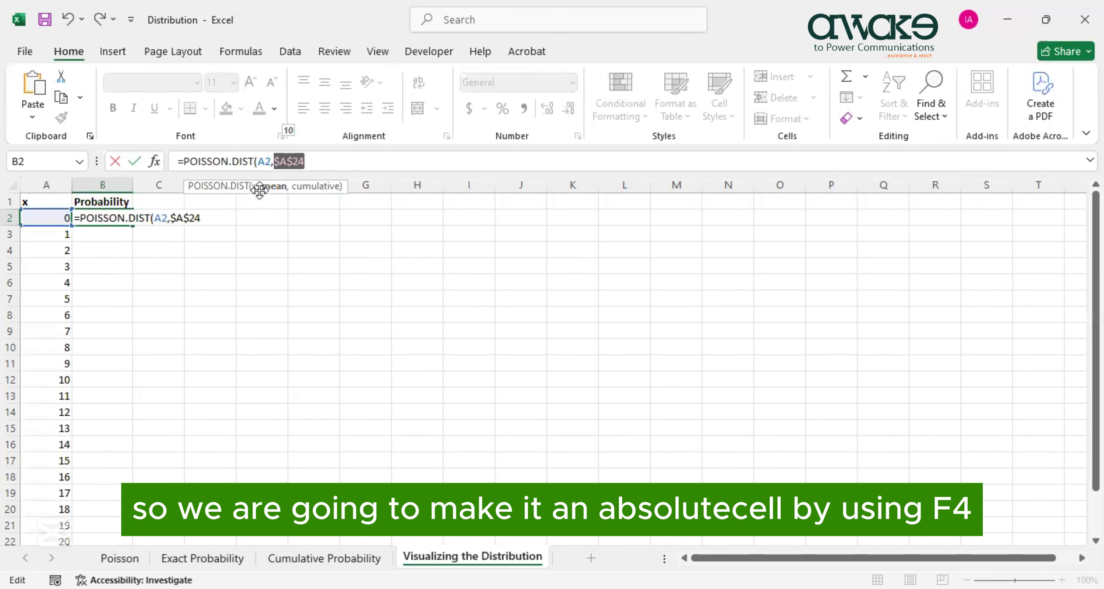
Choose FALSE for the probability mass function and complete the B2 formula as =POISSON.DIST(A2,$A$24,FALSE).
text(,)
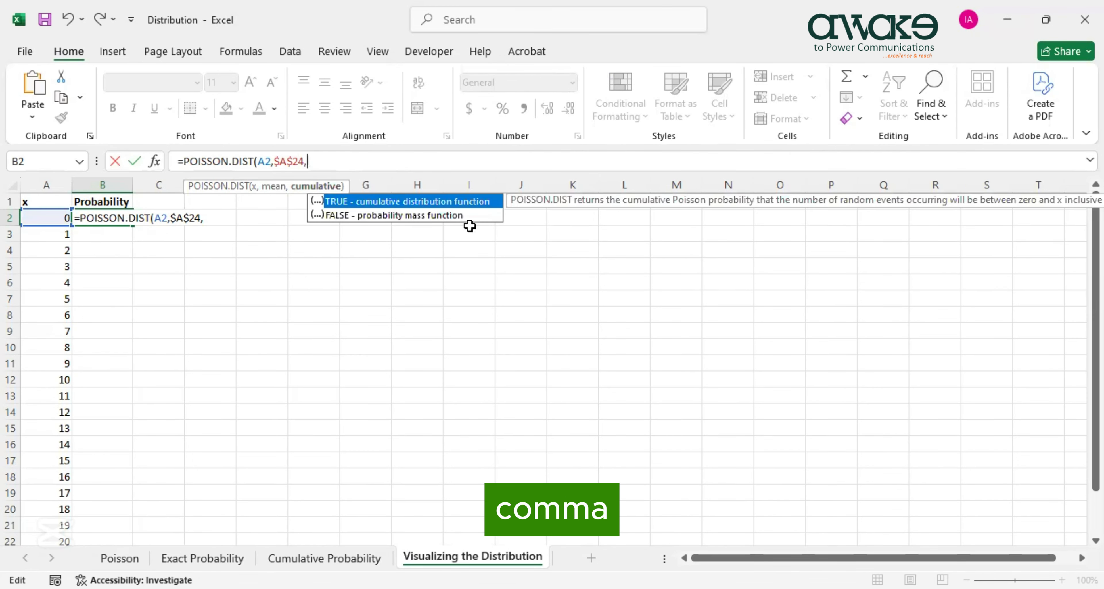
click(398, 216)
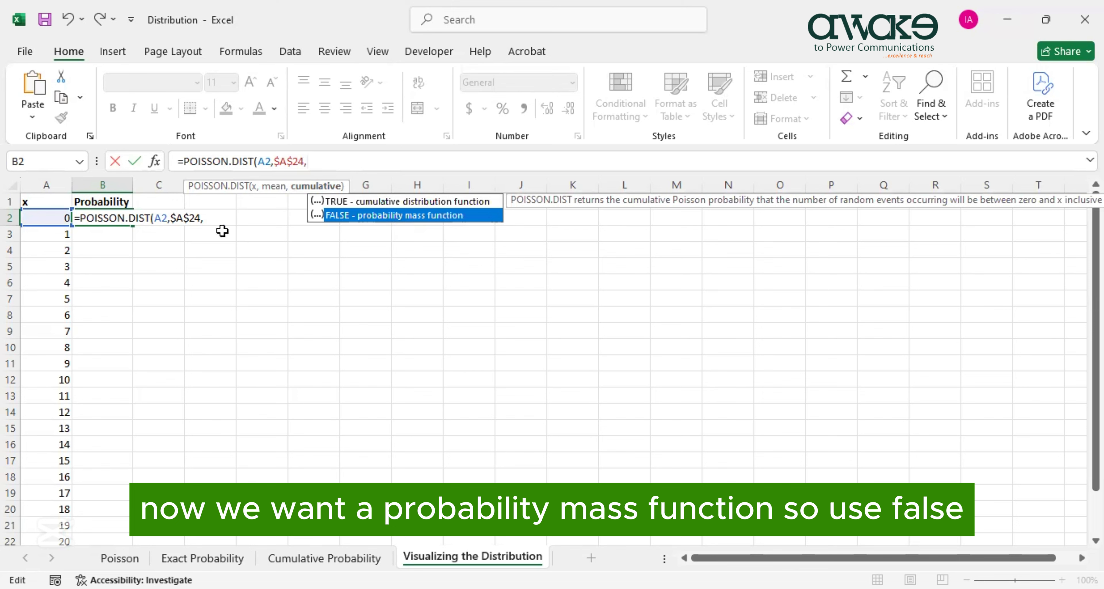
key(Tab)
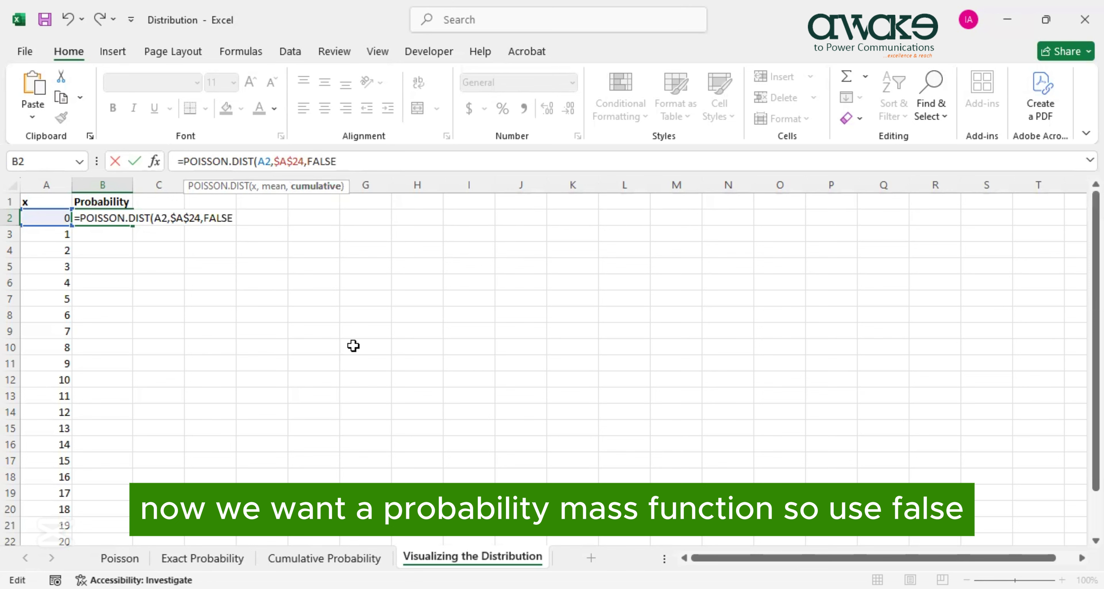
text())
key(Return)
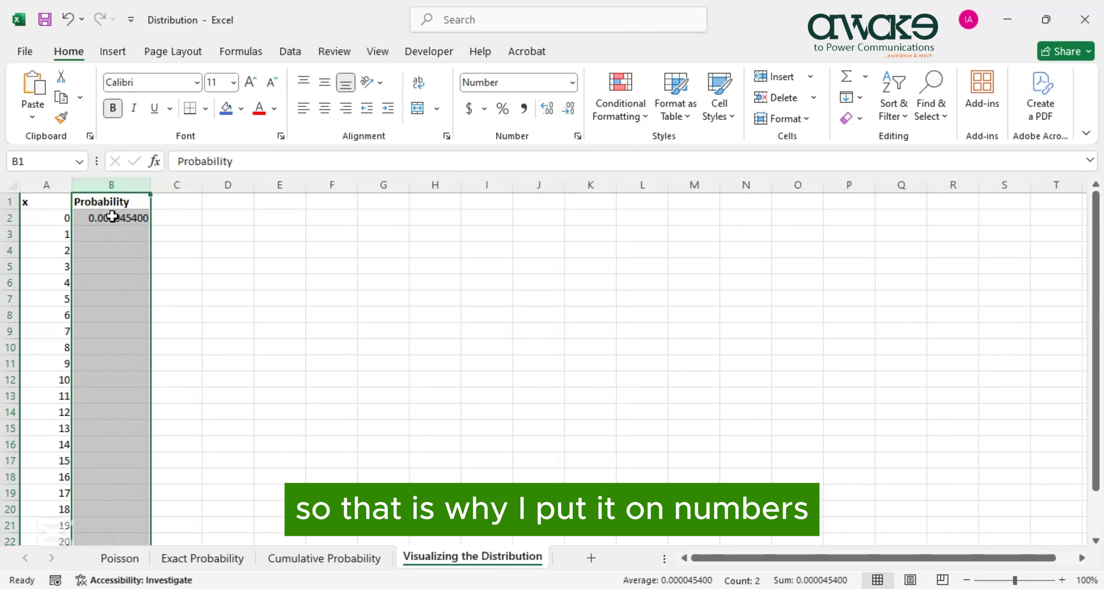
Show the Probability column as numbers with ten decimal places and fill the B2 formula down through B22.
click(549, 117)
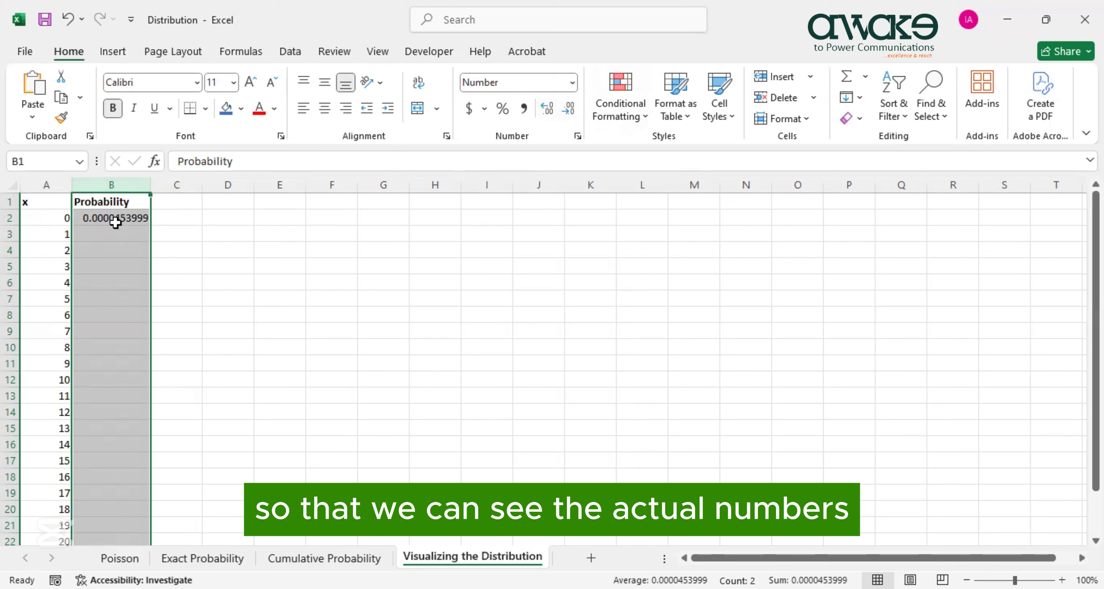
click(115, 231)
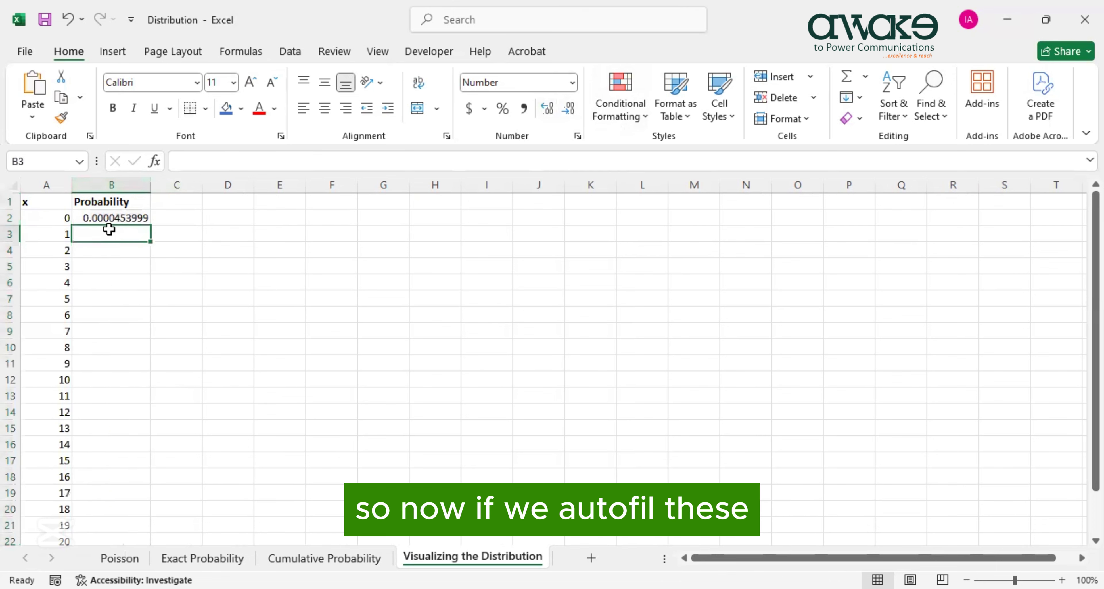
click(125, 217)
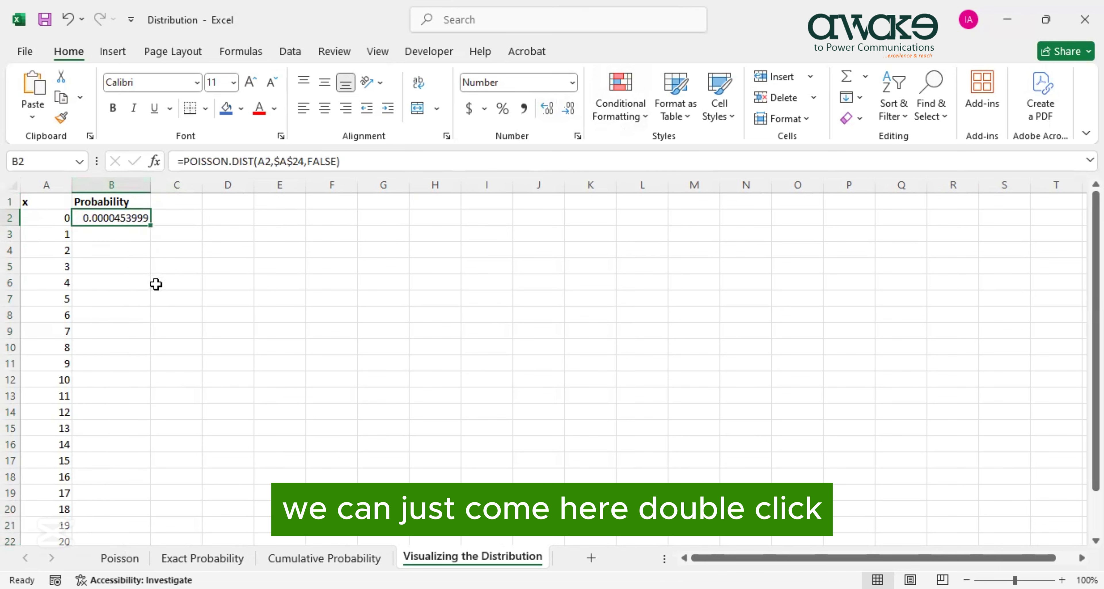
double_click(152, 226)
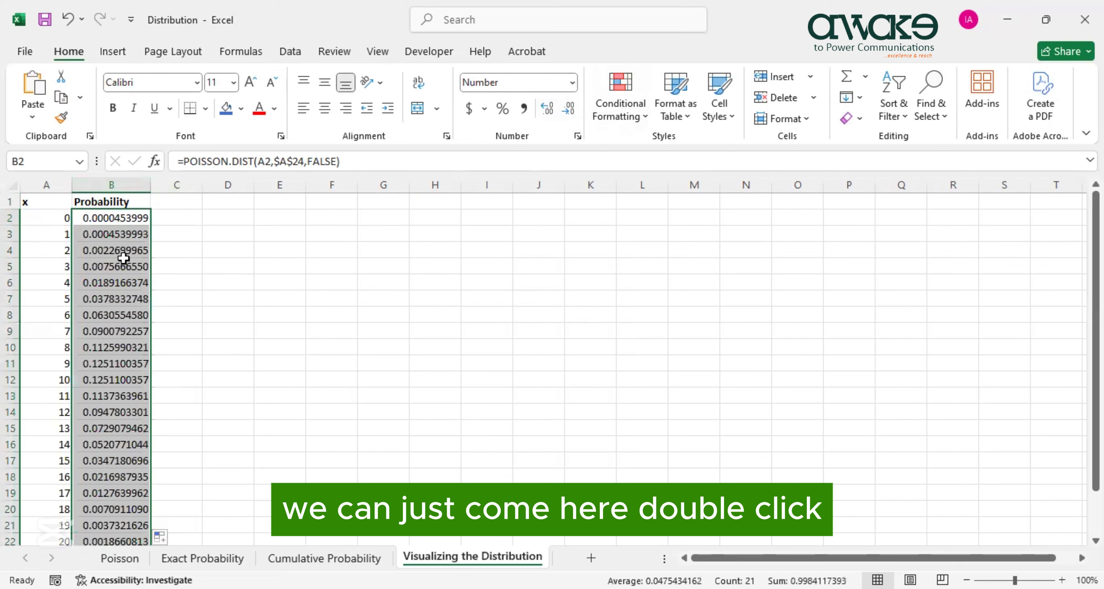
scroll(123, 255, down, 3)
scroll(100, 397, up, 3)
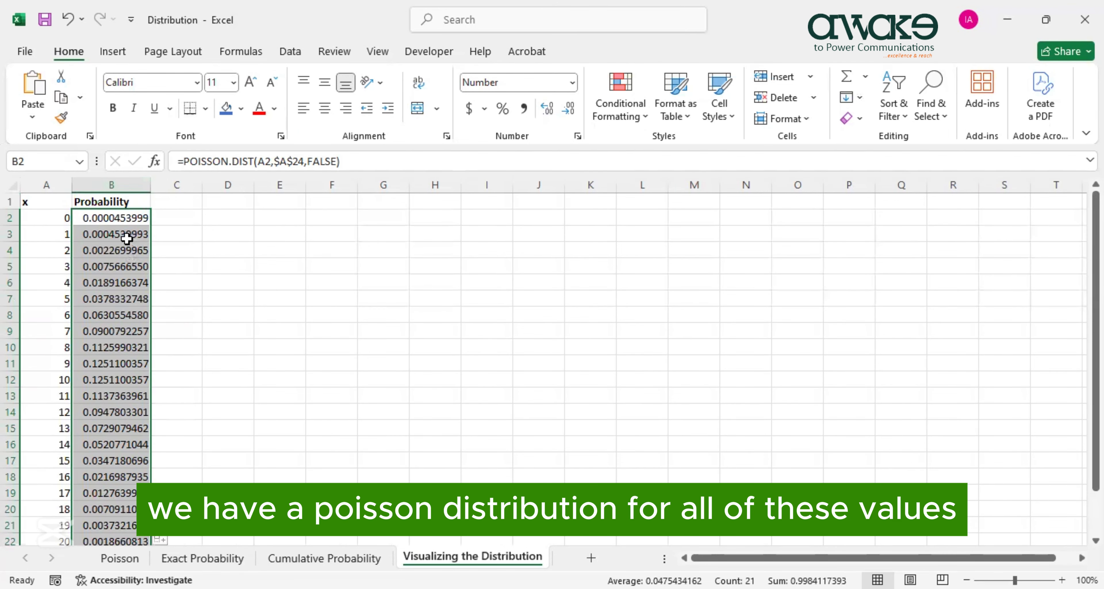
scroll(98, 299, down, 2)
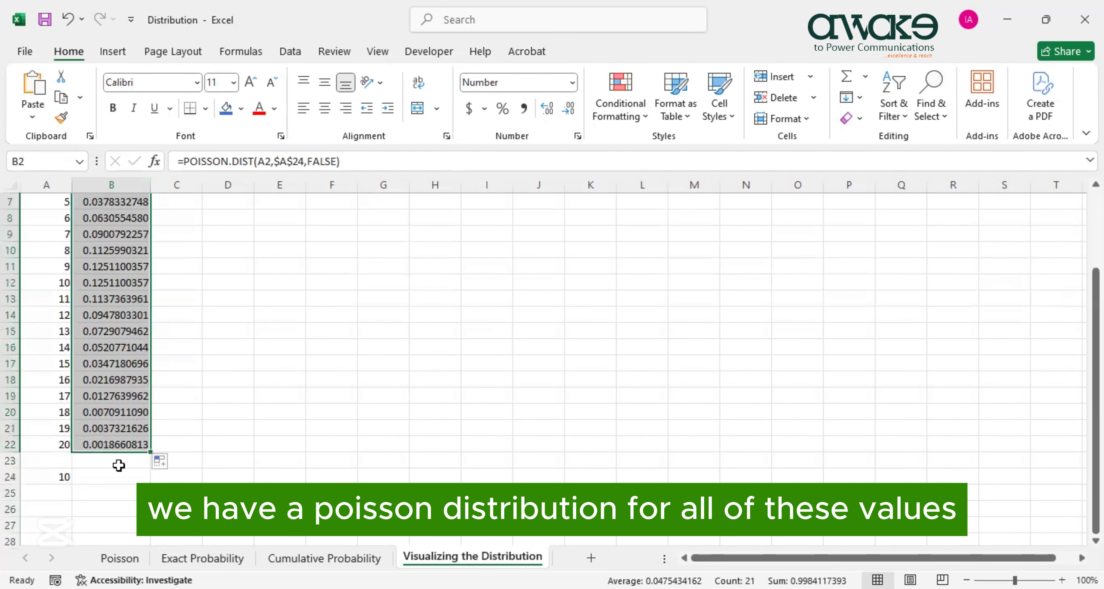
scroll(98, 263, up, 2)
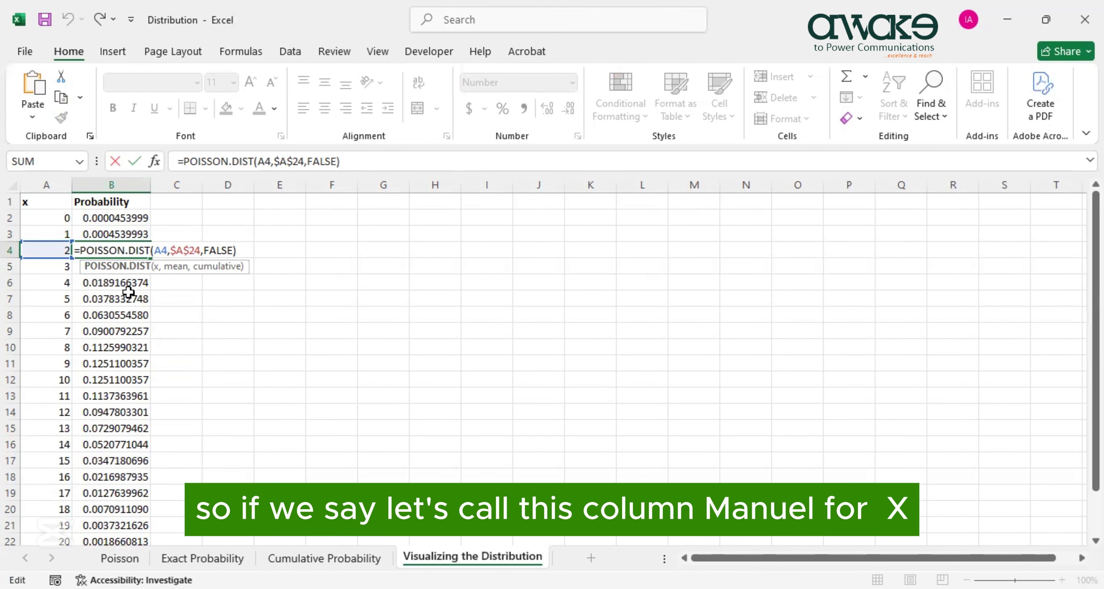
Leave the B4 formula unedited and enter the heading "Manual for x" in D1.
key(Escape)
click(213, 200)
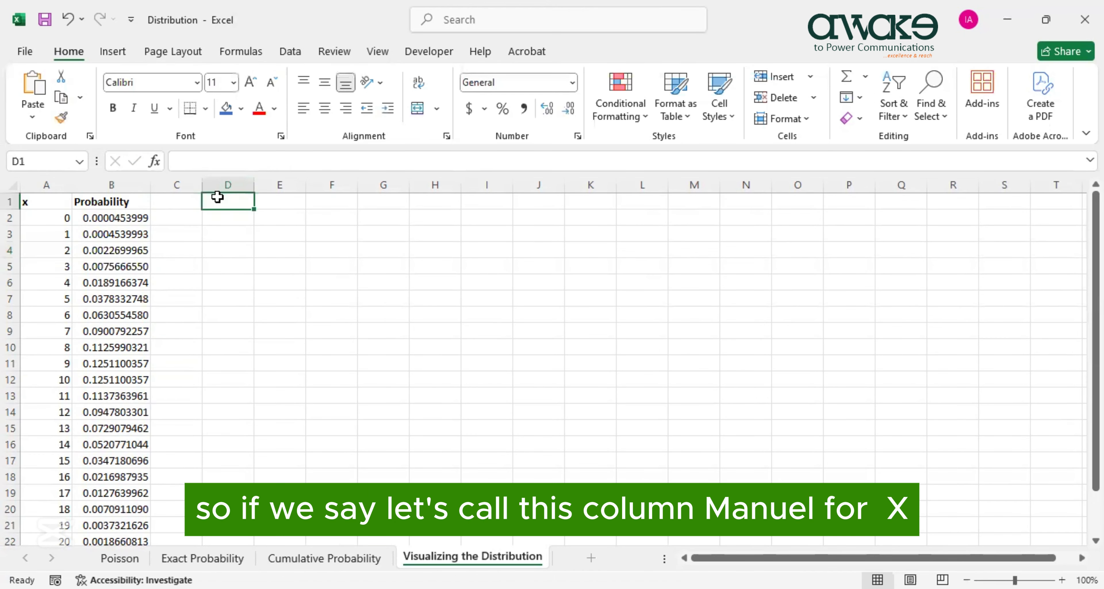
text(Manual for x)
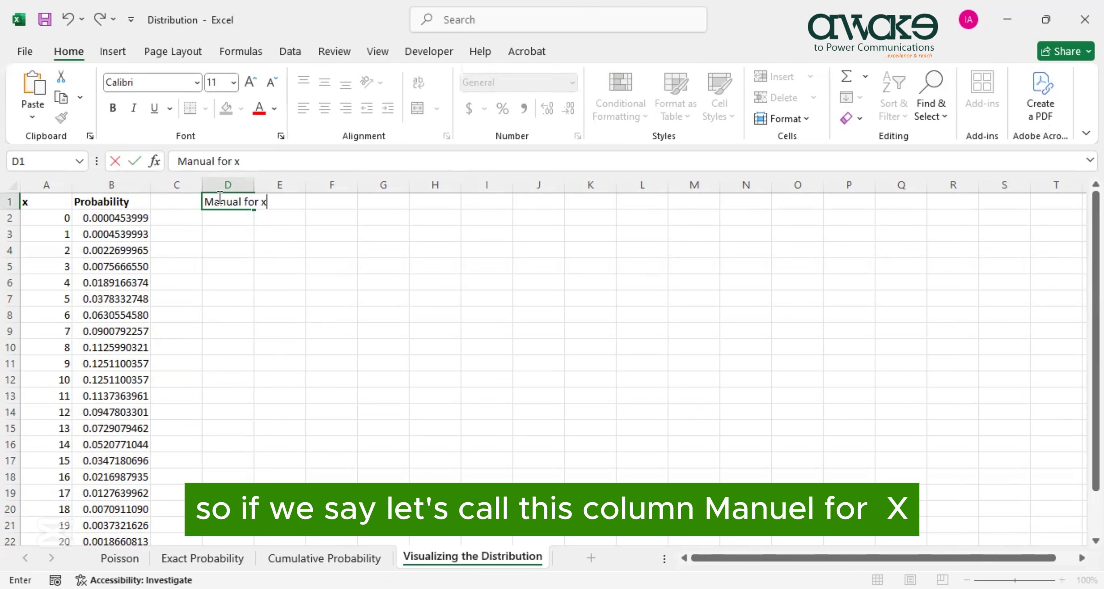
key(Return)
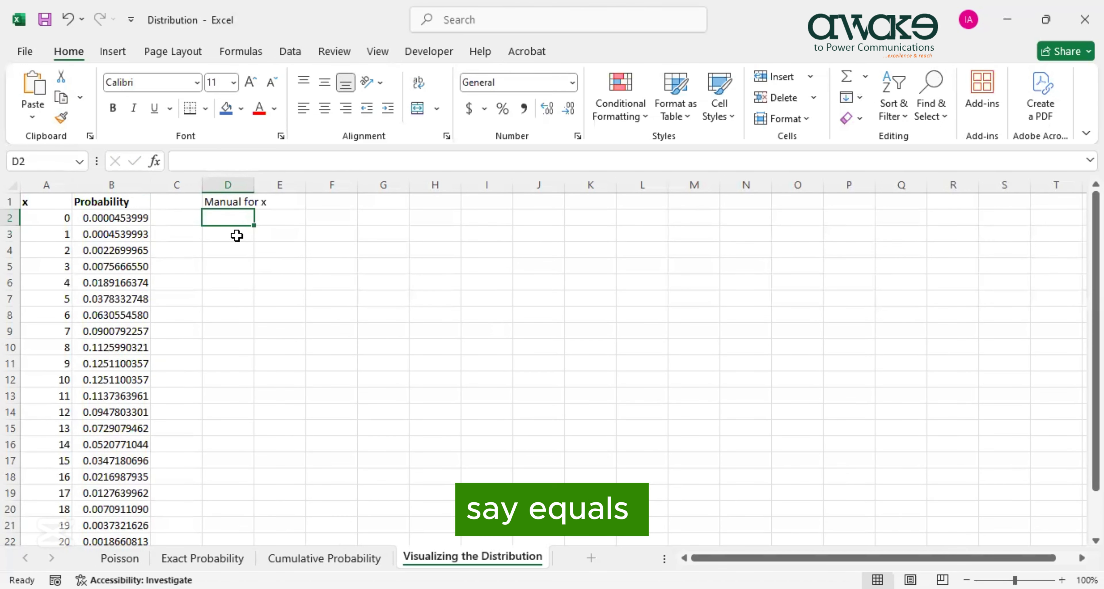
Start the manual Poisson formula in D2 with =(EXP(-10)*10.
text(=()
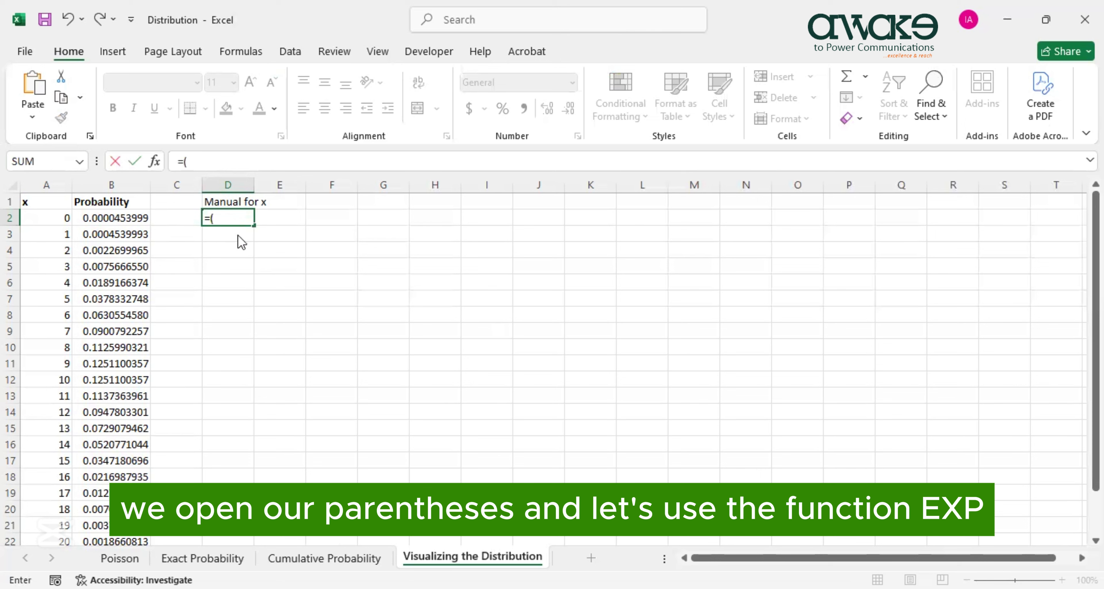
text(EXP)
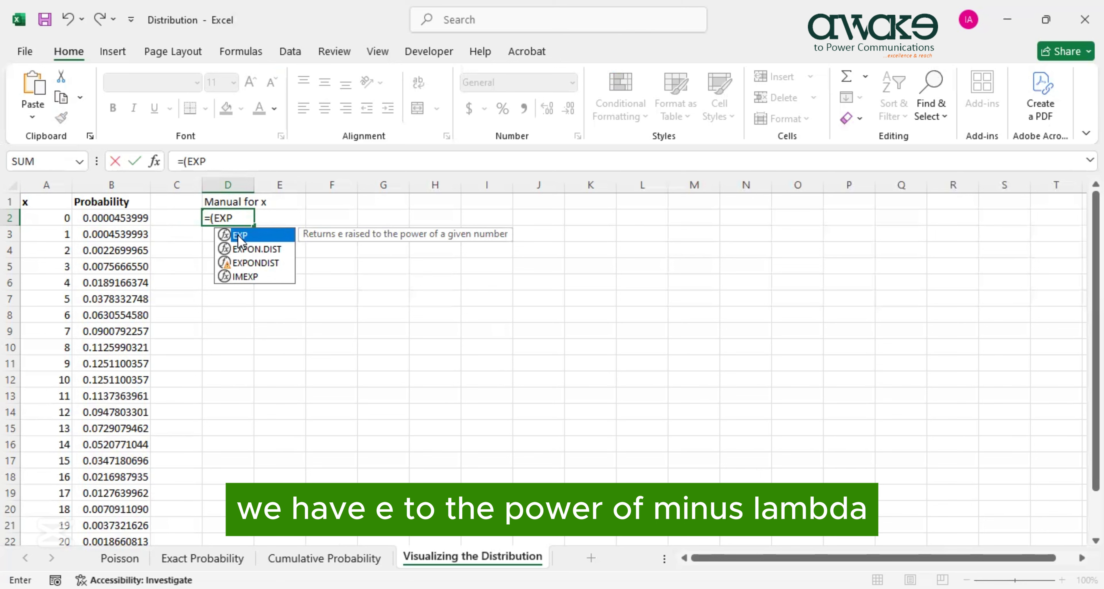
double_click(238, 236)
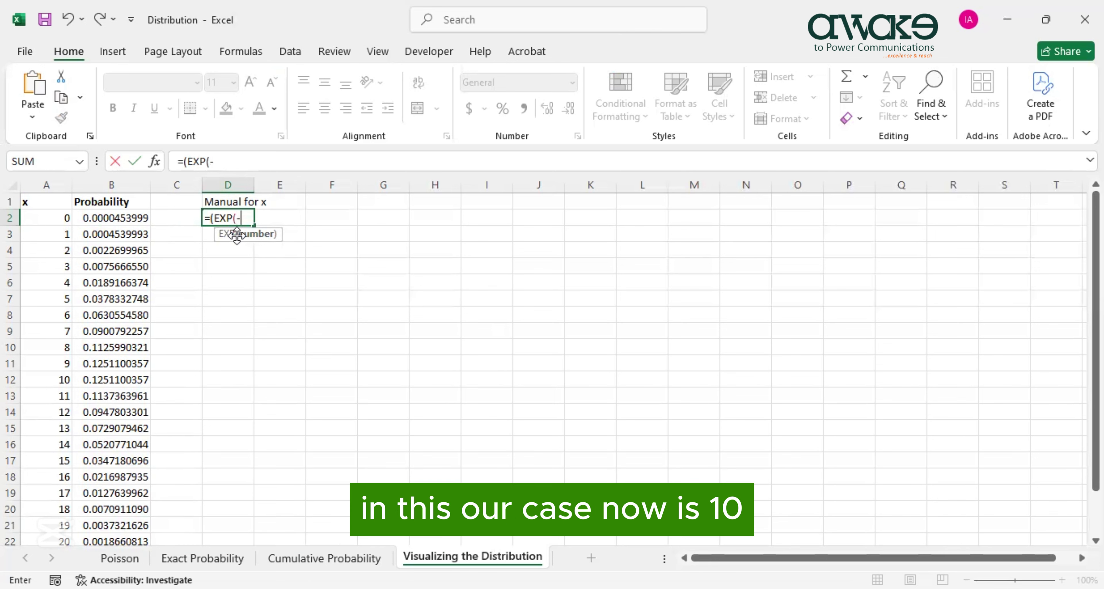
text(10)
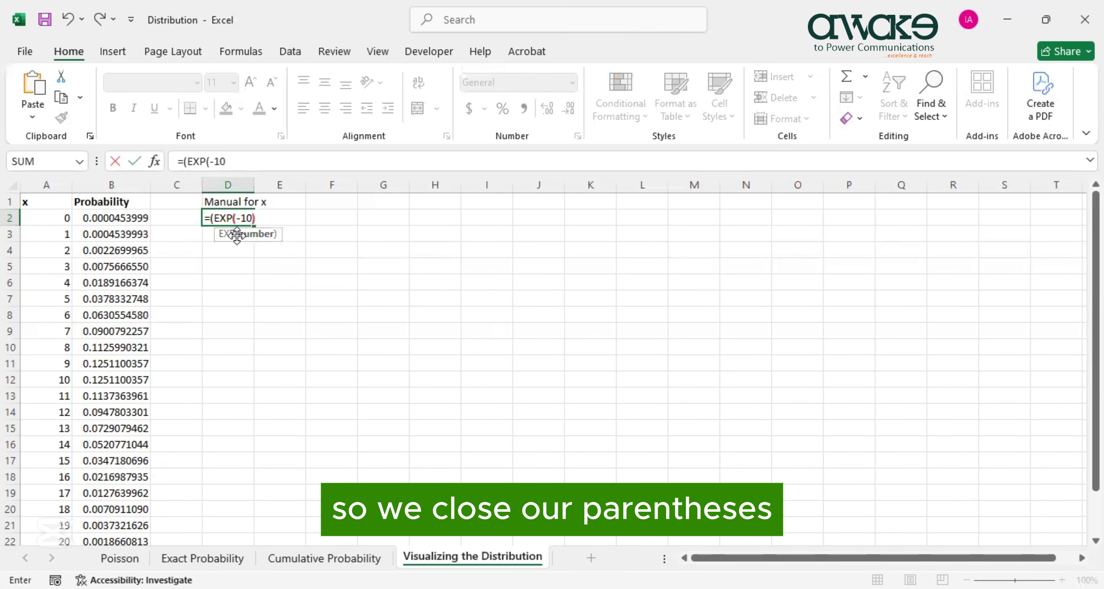
text()*)
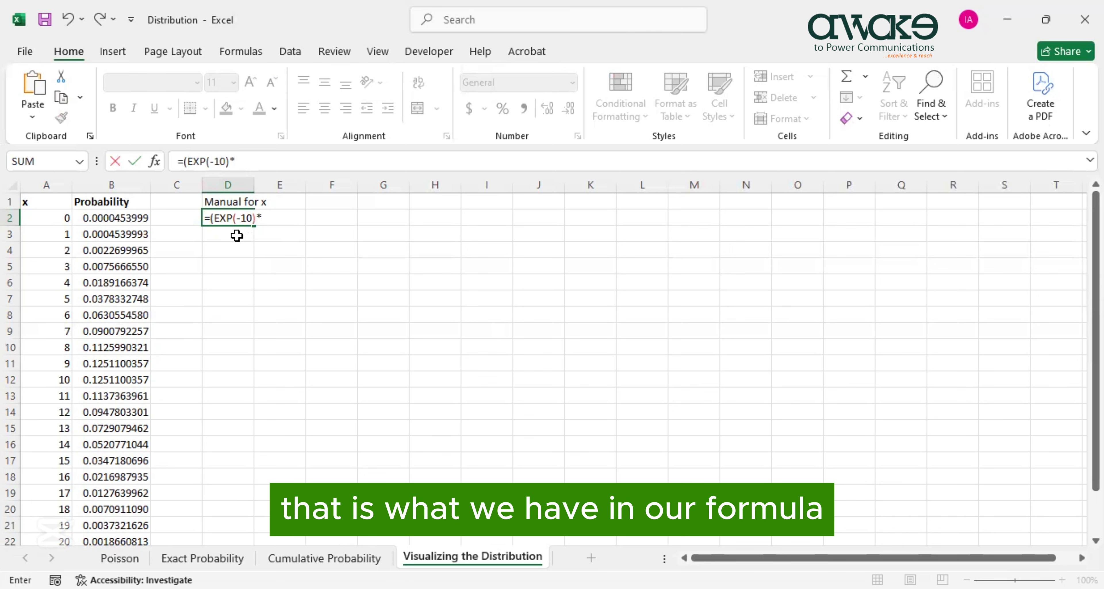
text(10)
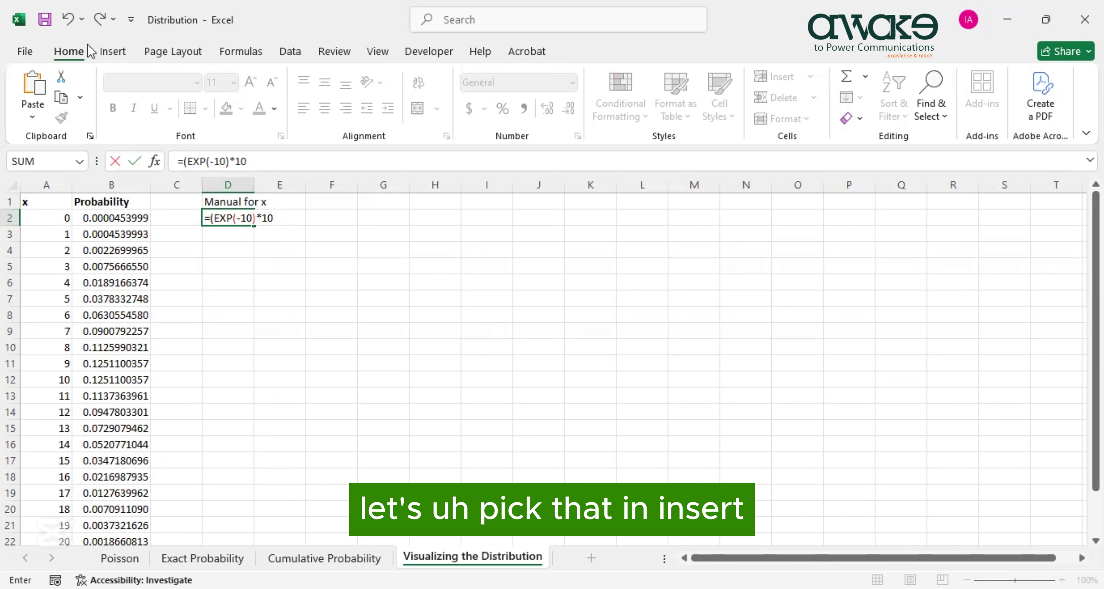
Append the ^ symbol from the Basic Latin characters to the D2 formula, giving =(EXP(-10)*10^.
click(113, 51)
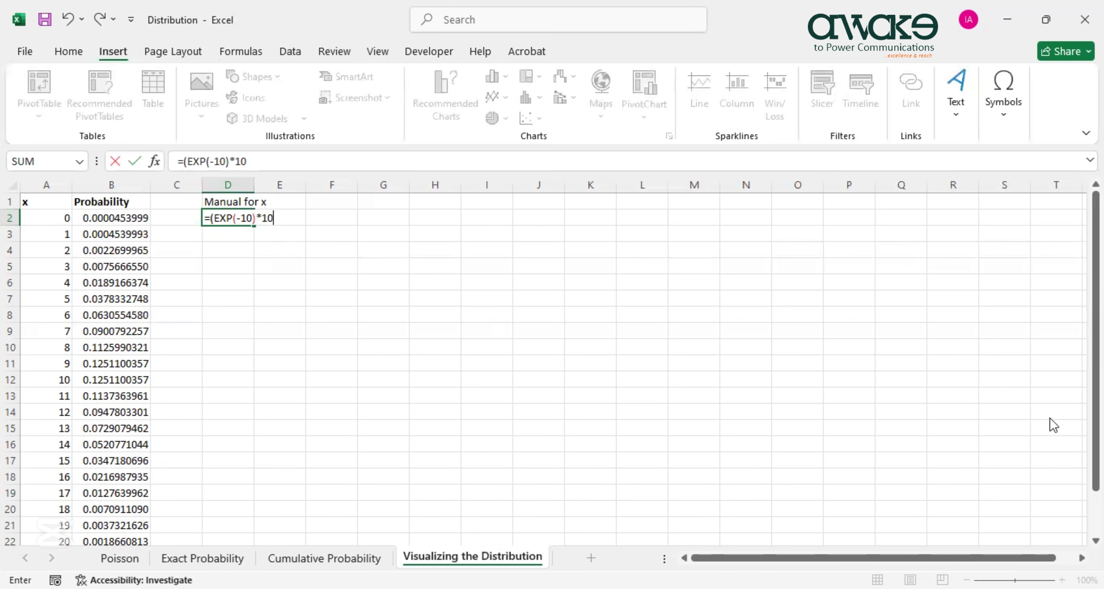
click(986, 123)
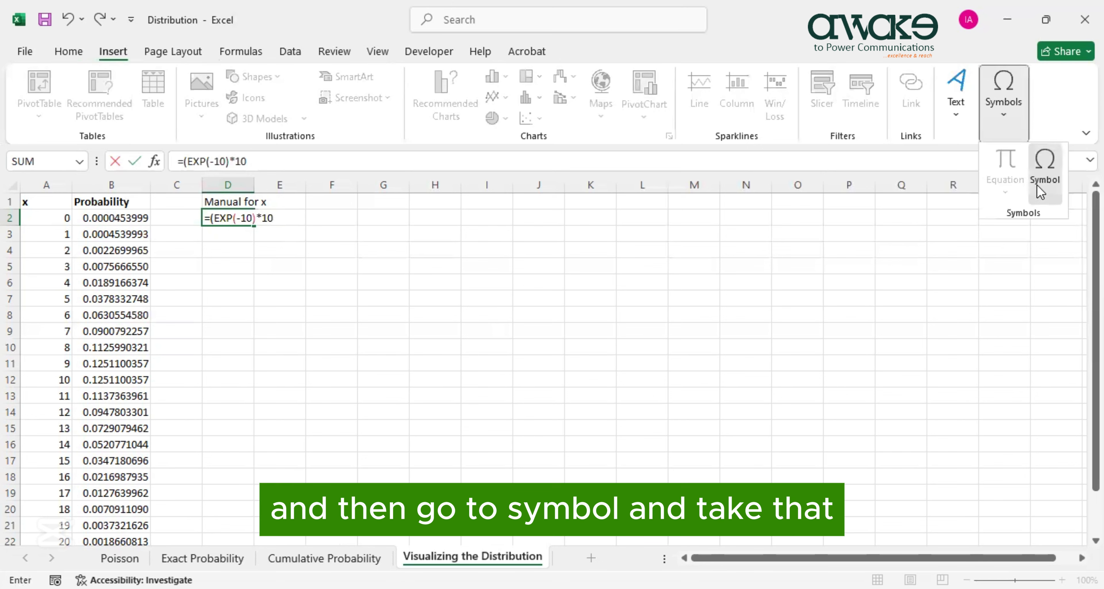
click(1033, 182)
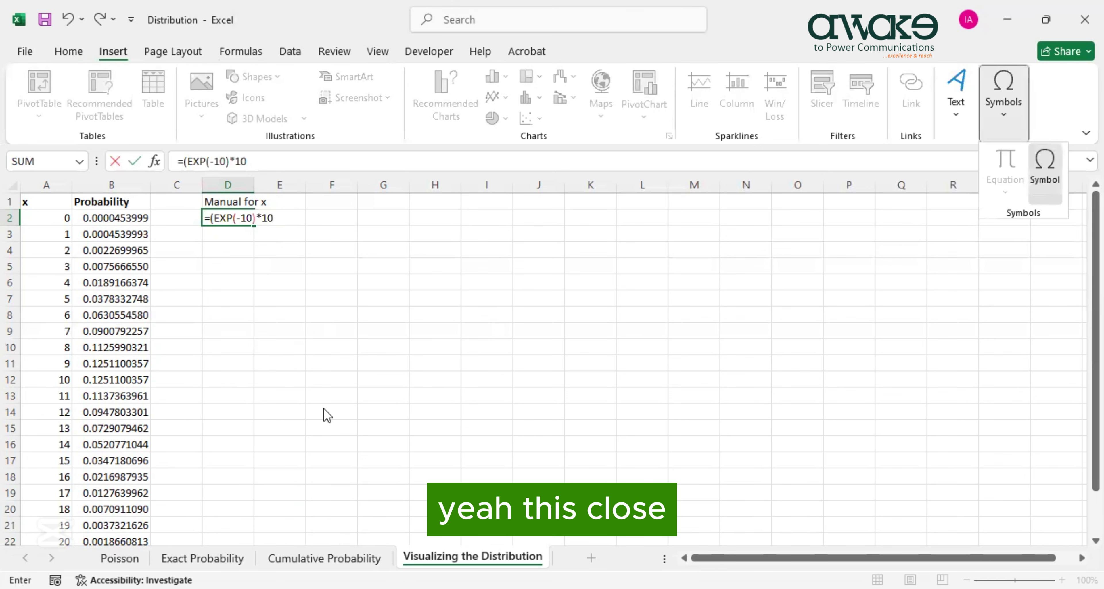
click(348, 475)
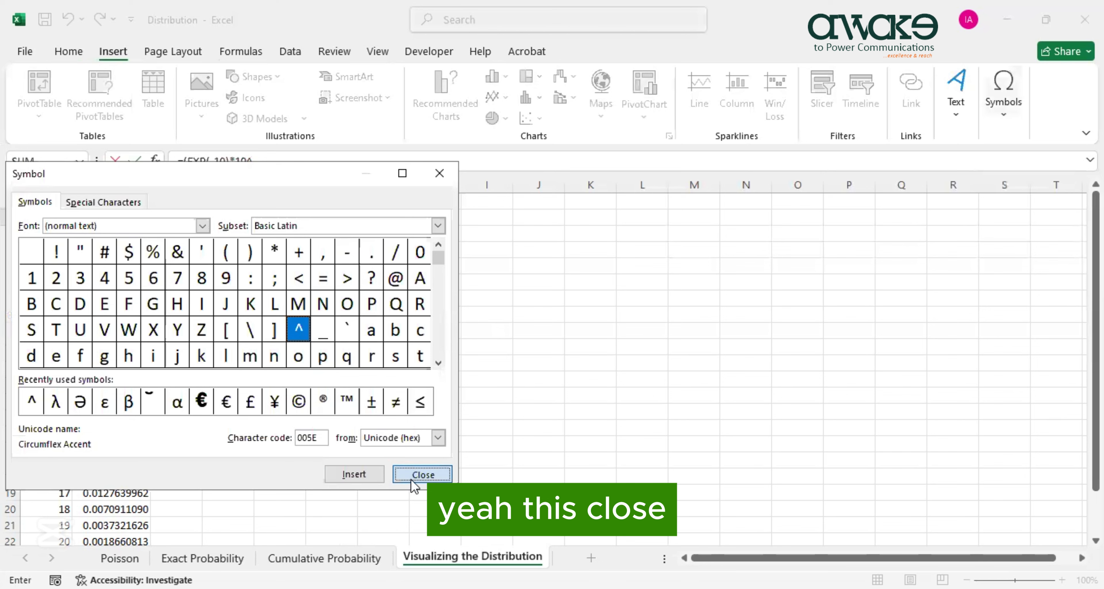
click(419, 474)
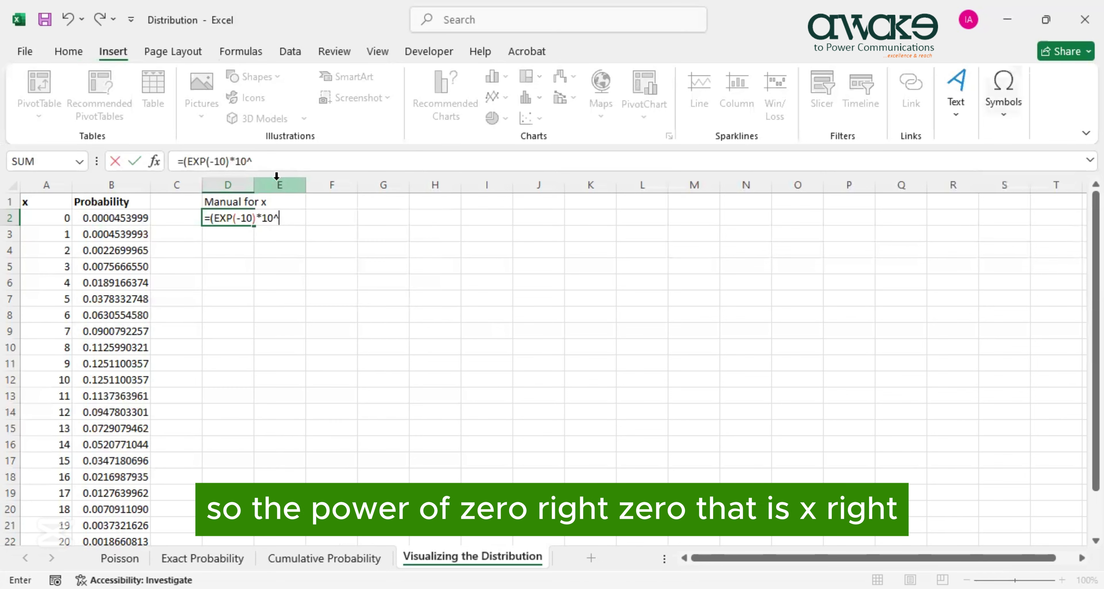
Complete the manual Poisson formula in D2 as =(EXP(-10)*10^0)/FACT(0).
text(0)
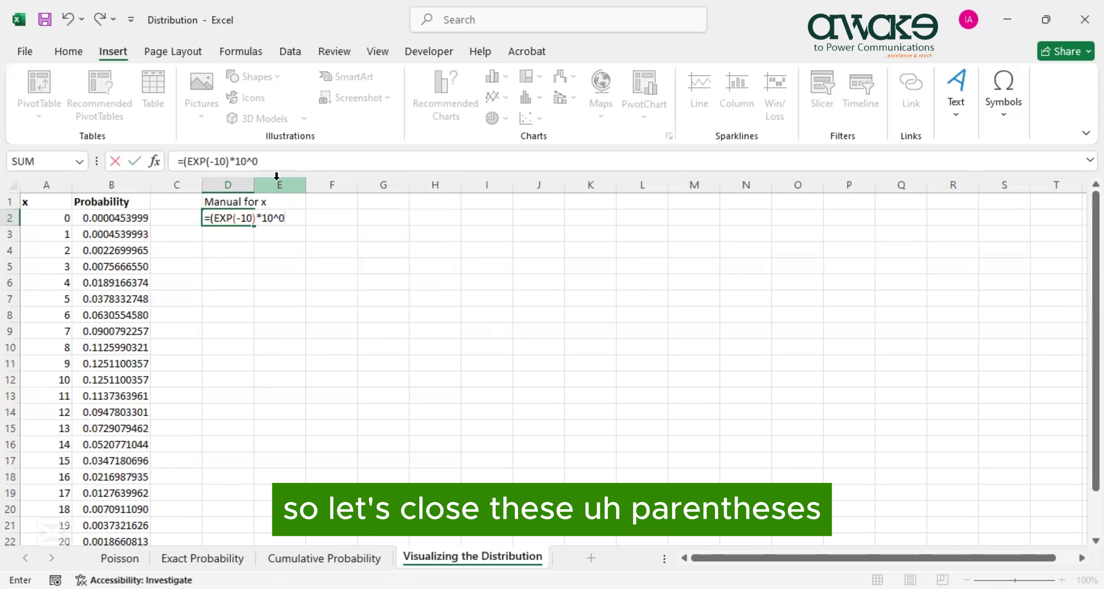
text()/)
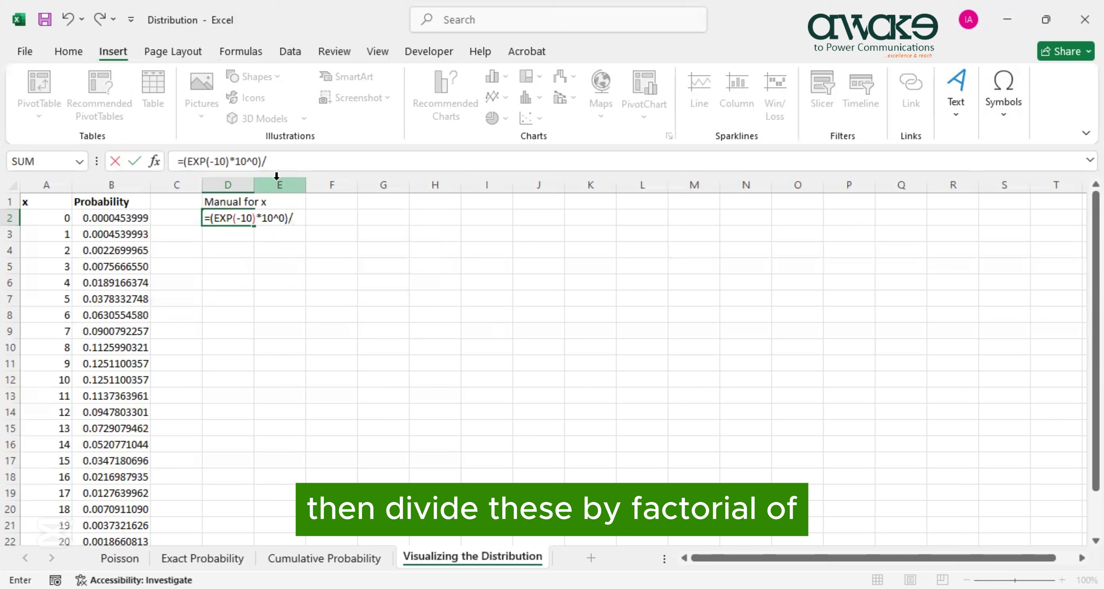
text(FACT)
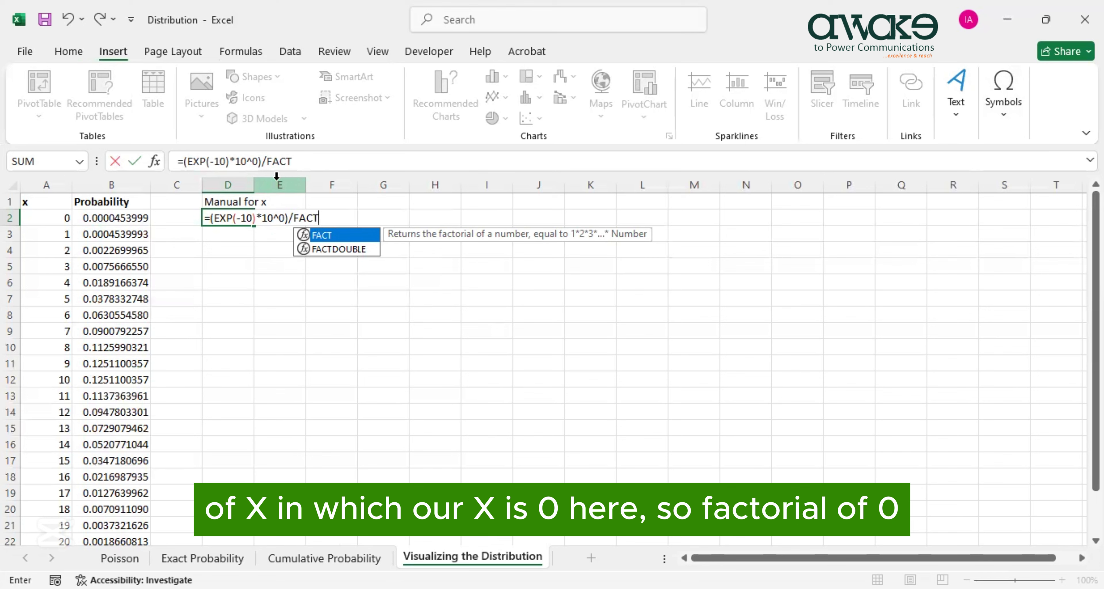
text((0)
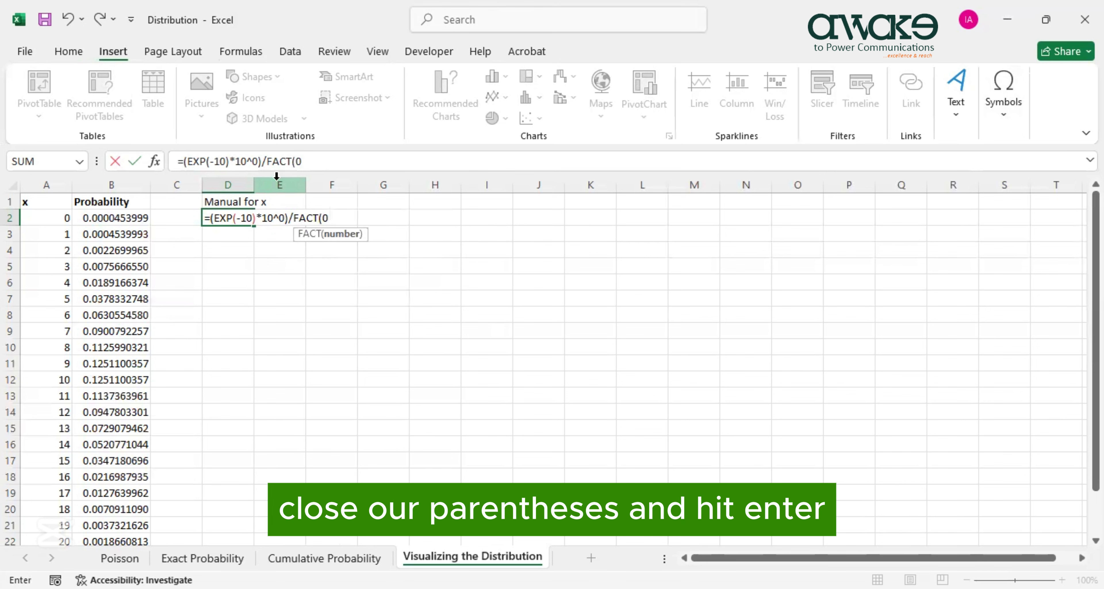
text())
key(Return)
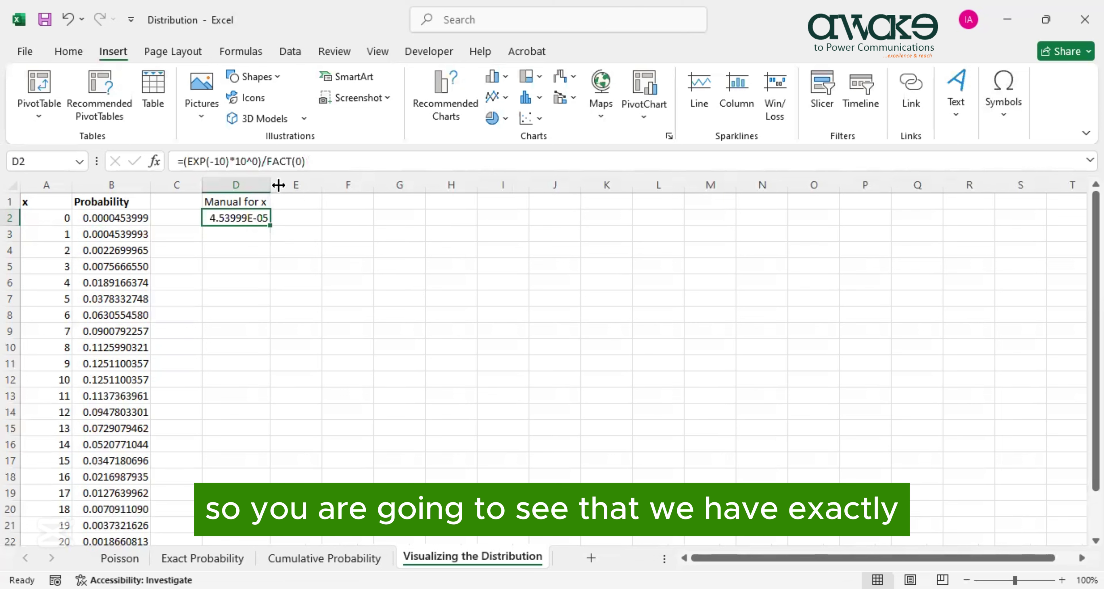
Widen column D slightly and format the whole column as numbers with ten decimal places.
drag(275, 183, 288, 180)
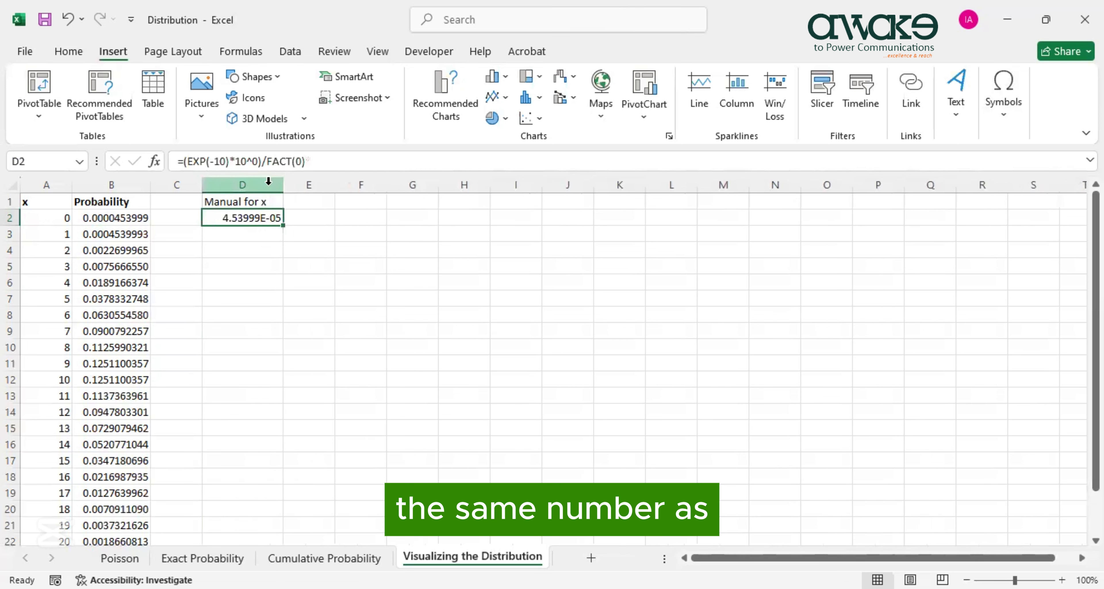
click(268, 181)
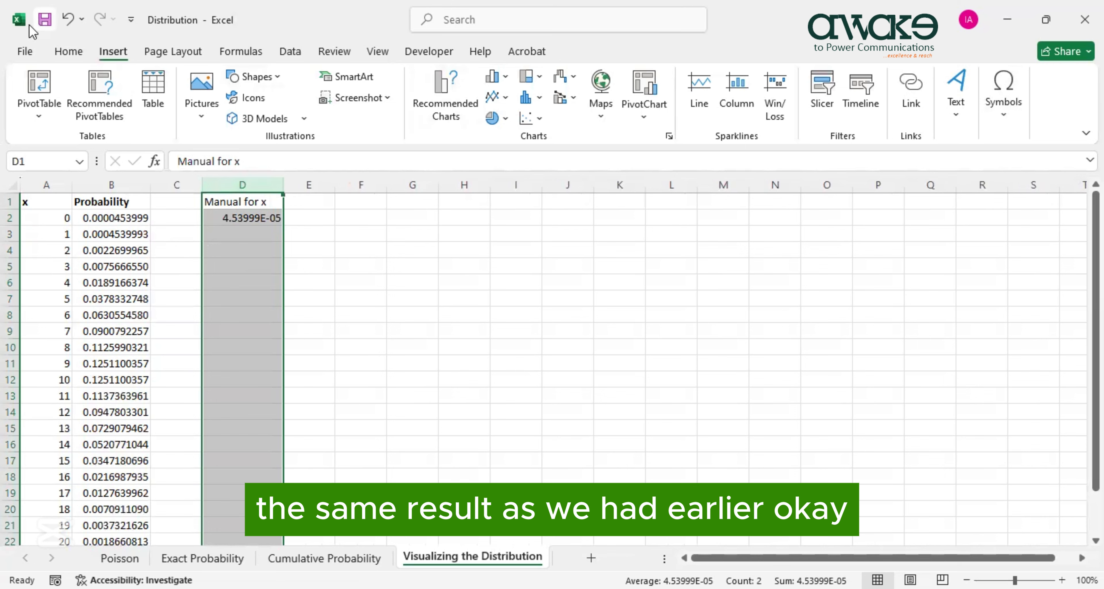
click(68, 51)
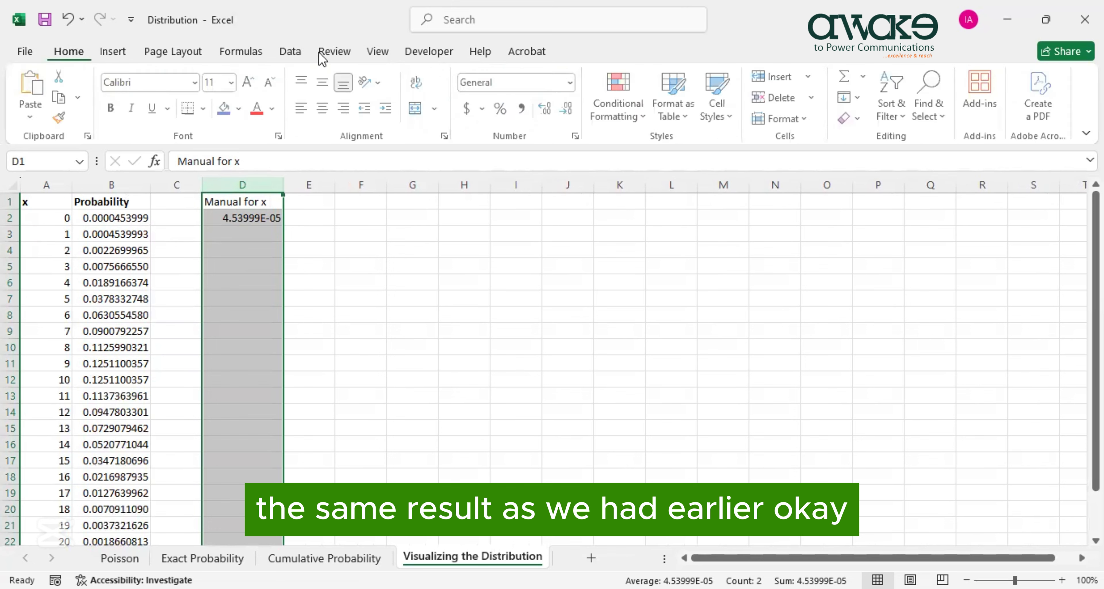
click(570, 82)
click(536, 156)
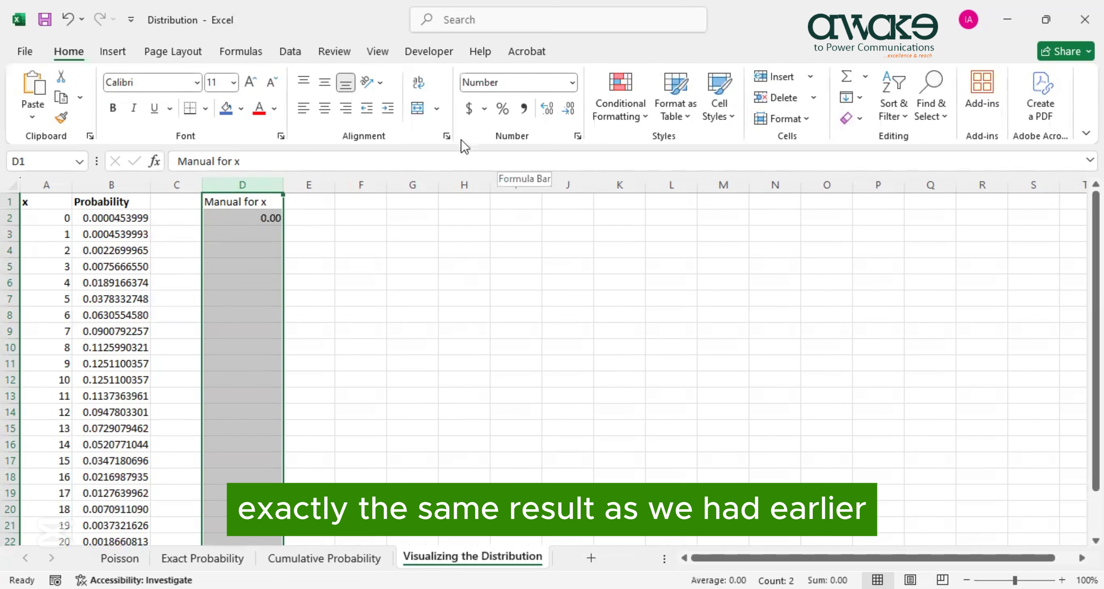
click(545, 109)
click(545, 110)
click(545, 110)
click(546, 110)
click(545, 110)
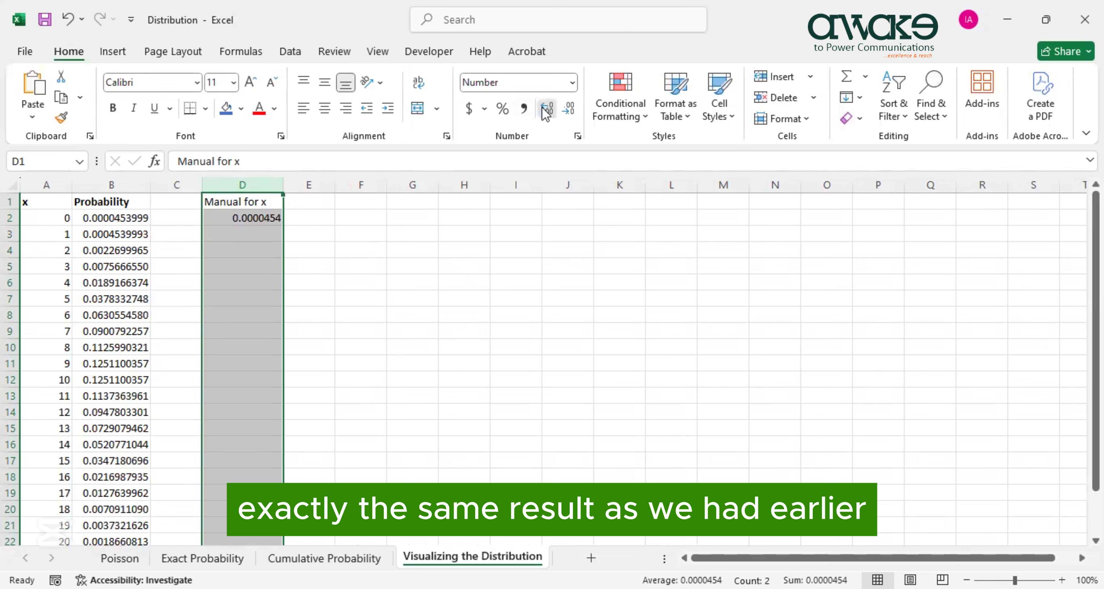
click(545, 110)
click(545, 110)
click(545, 110)
Replace both fixed zeros in the D2 formula with the reference A2, giving =(EXP(-10)*10^A2)/FACT(A2).
click(242, 218)
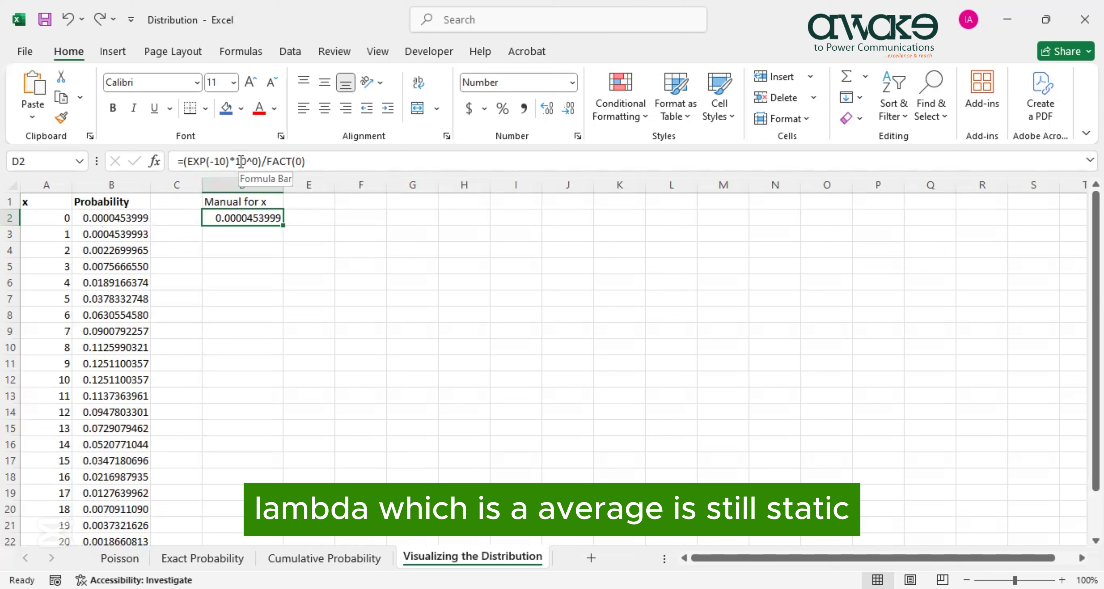
click(259, 161)
key(BackSpace)
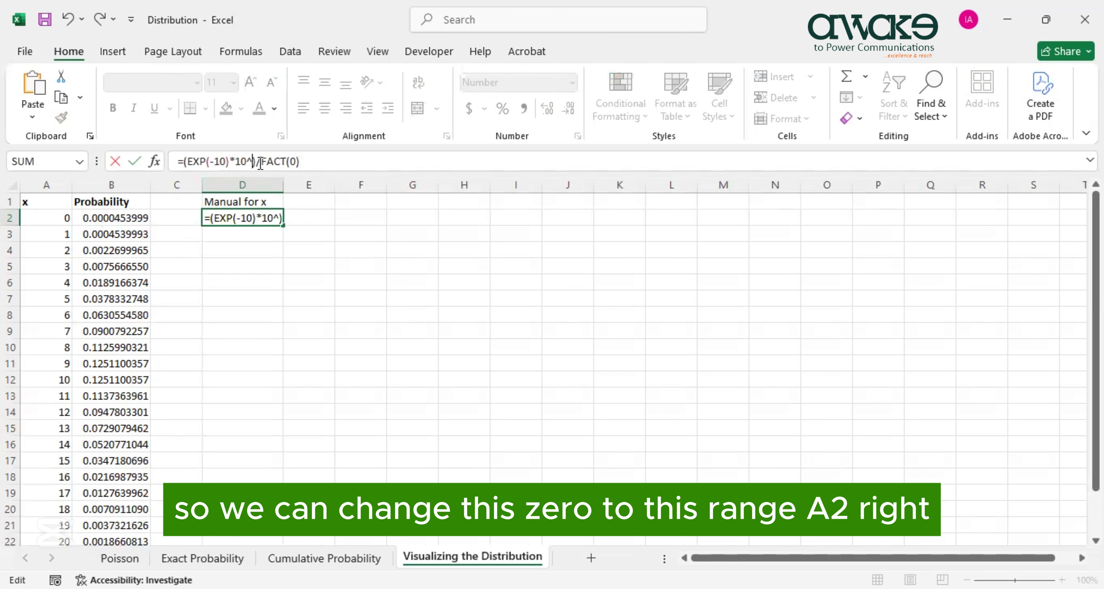
click(49, 217)
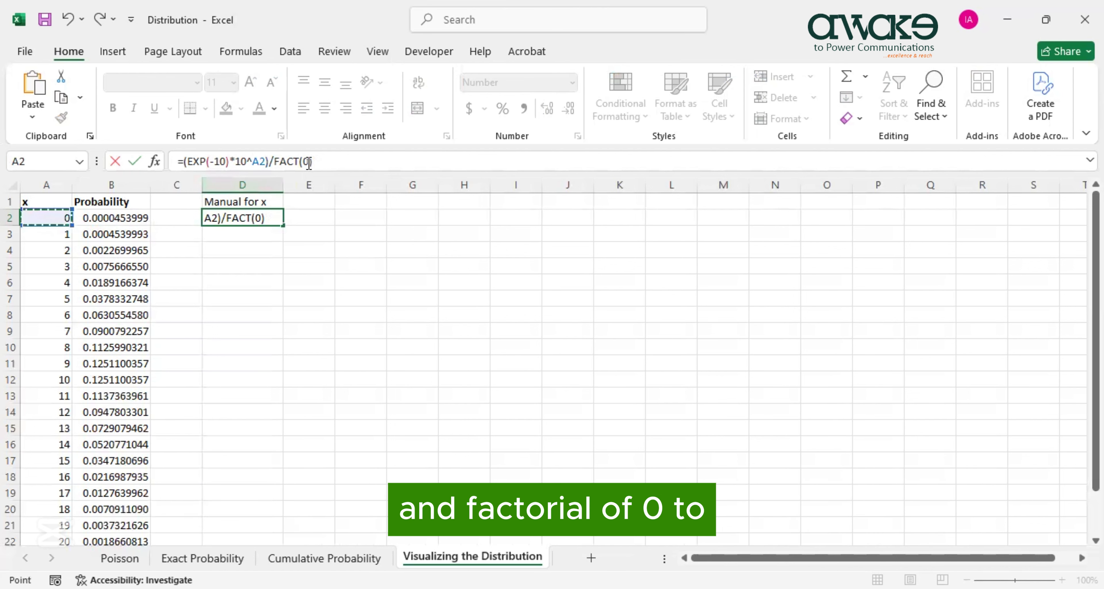
click(401, 163)
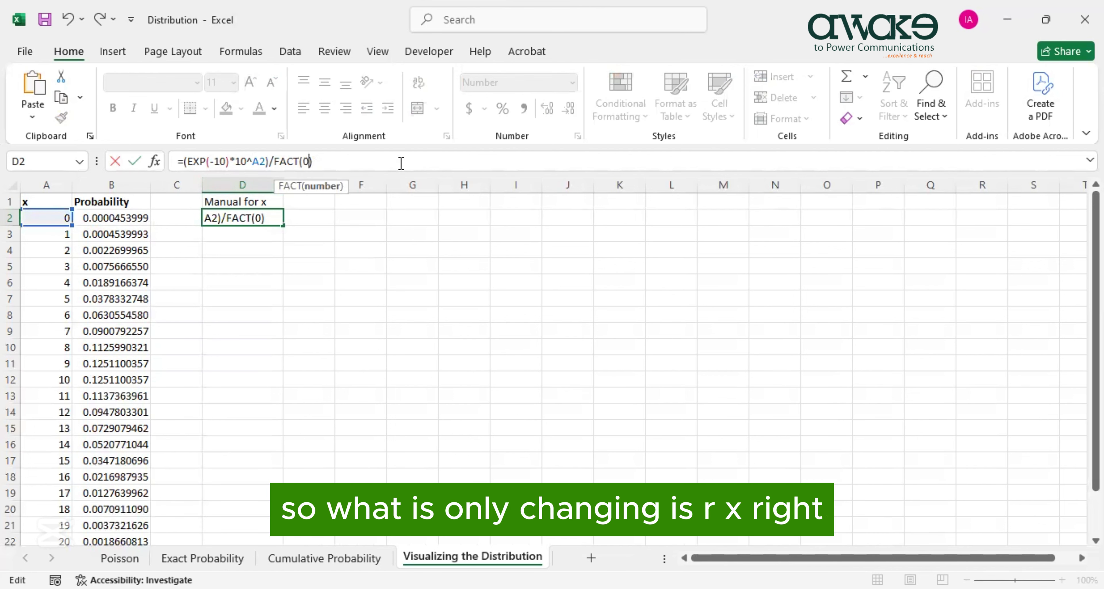
key(BackSpace)
click(39, 217)
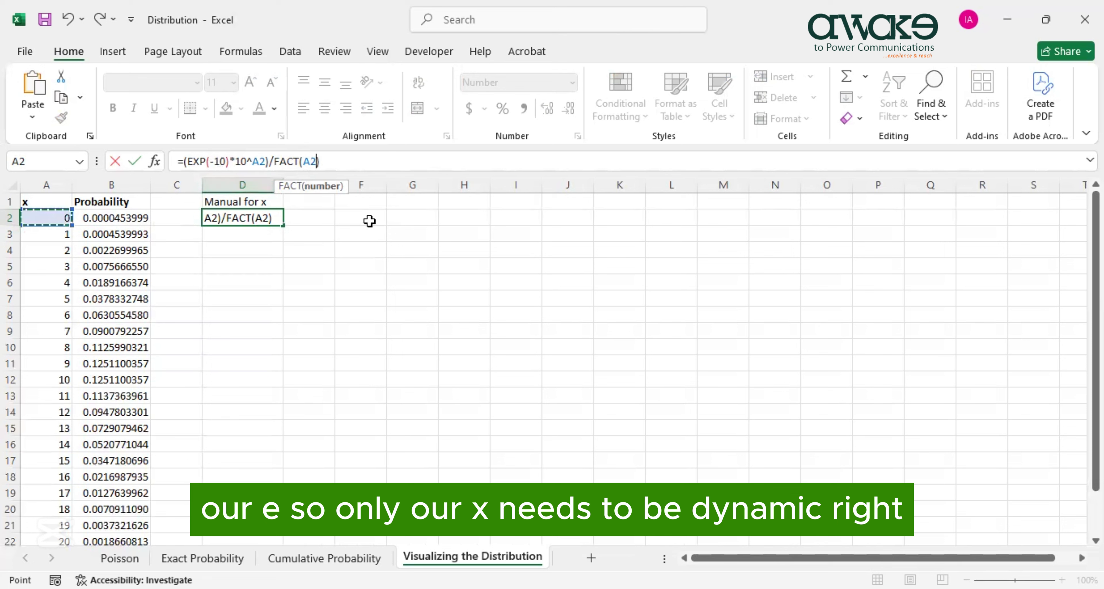
key(Return)
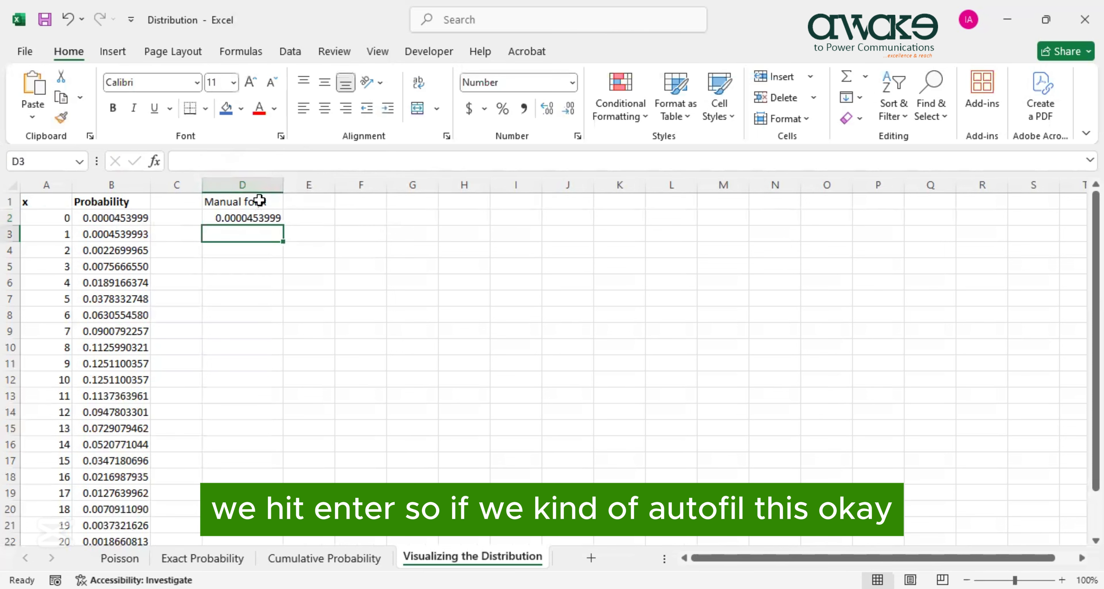
Fill the manual formula from D2 down through D22.
click(257, 222)
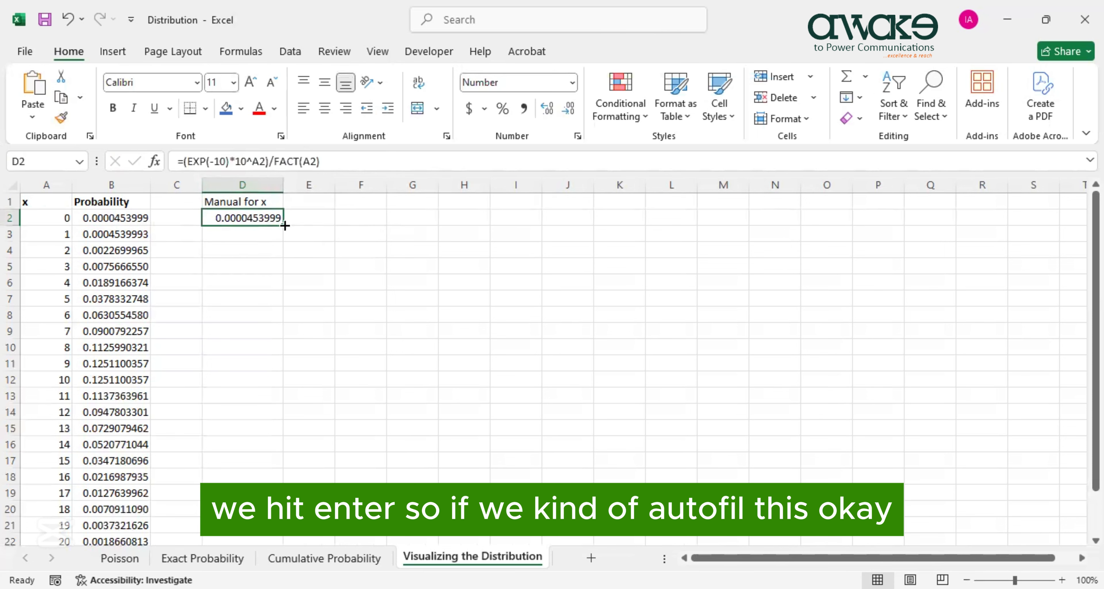
drag(283, 225, 284, 493)
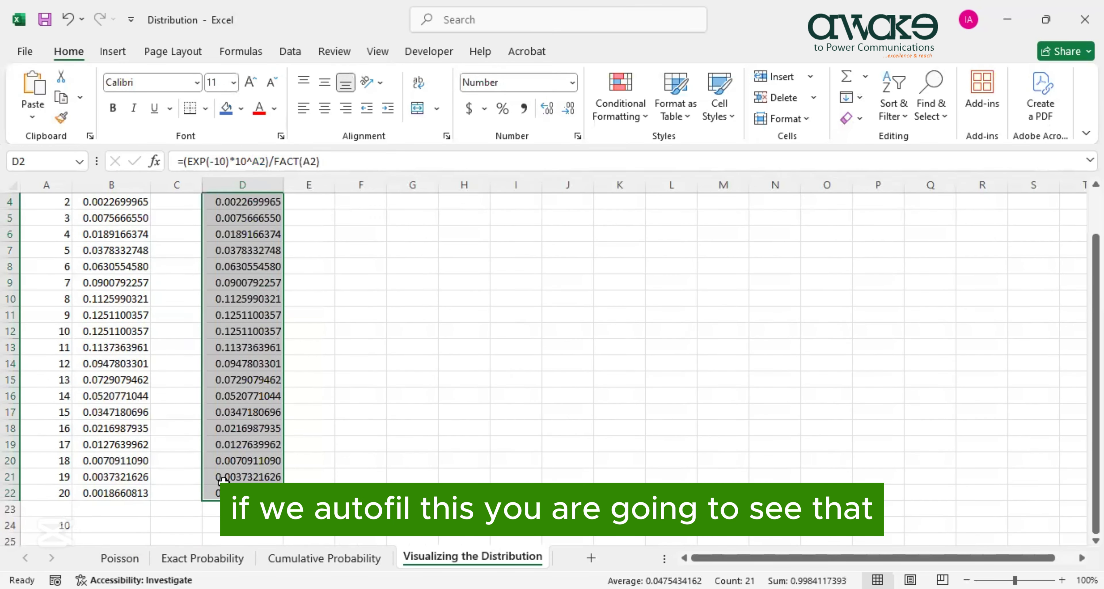
scroll(223, 479, up, 1)
Compare the manual formulas and values in column D with the POISSON.DIST ones in column B.
click(239, 238)
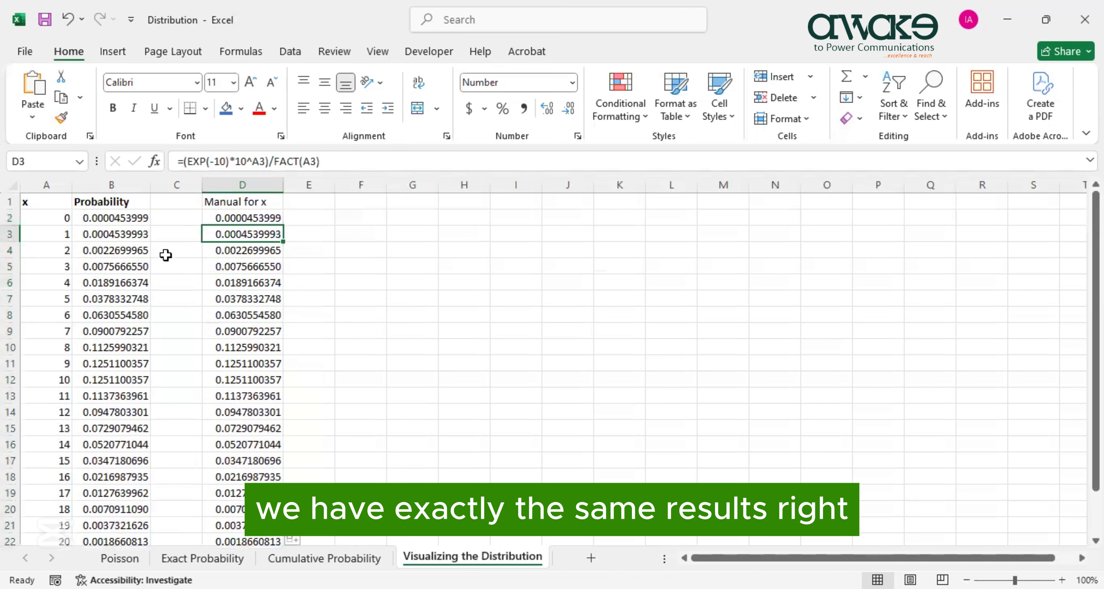
click(239, 280)
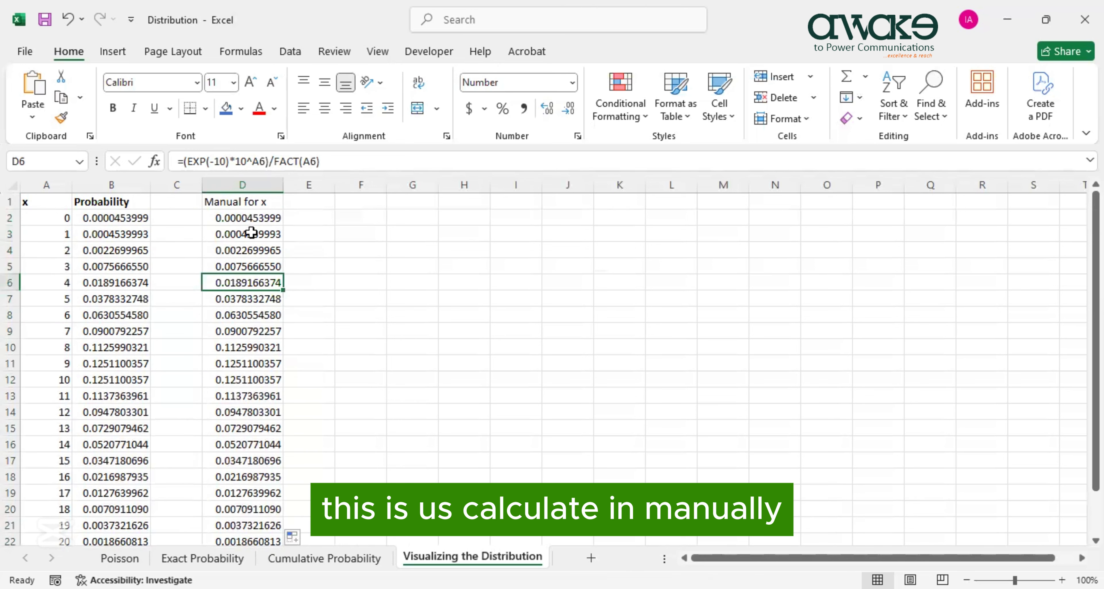
click(126, 329)
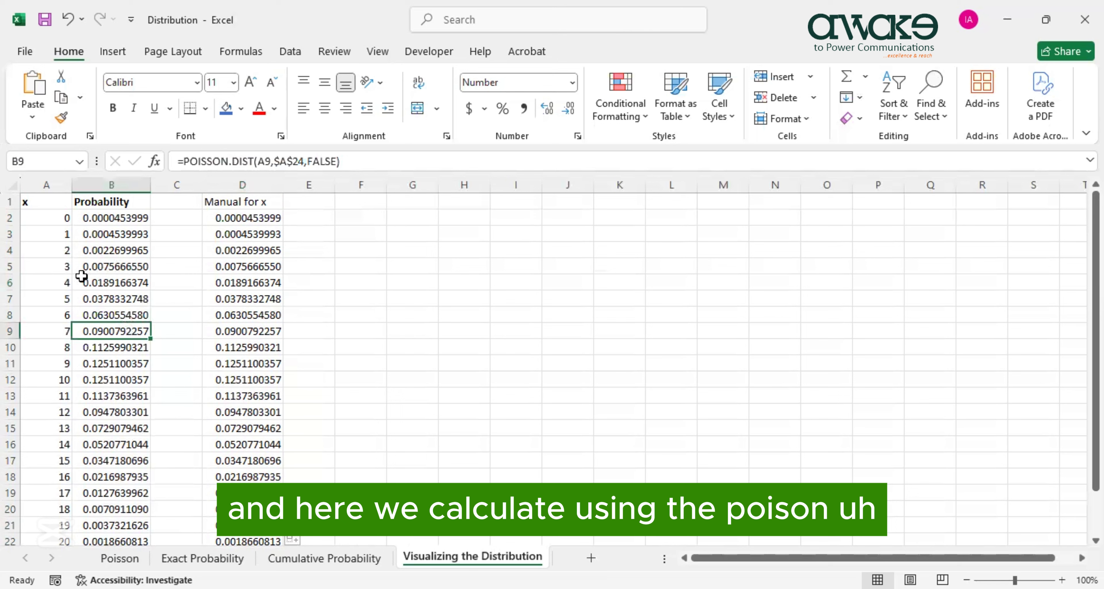
click(109, 279)
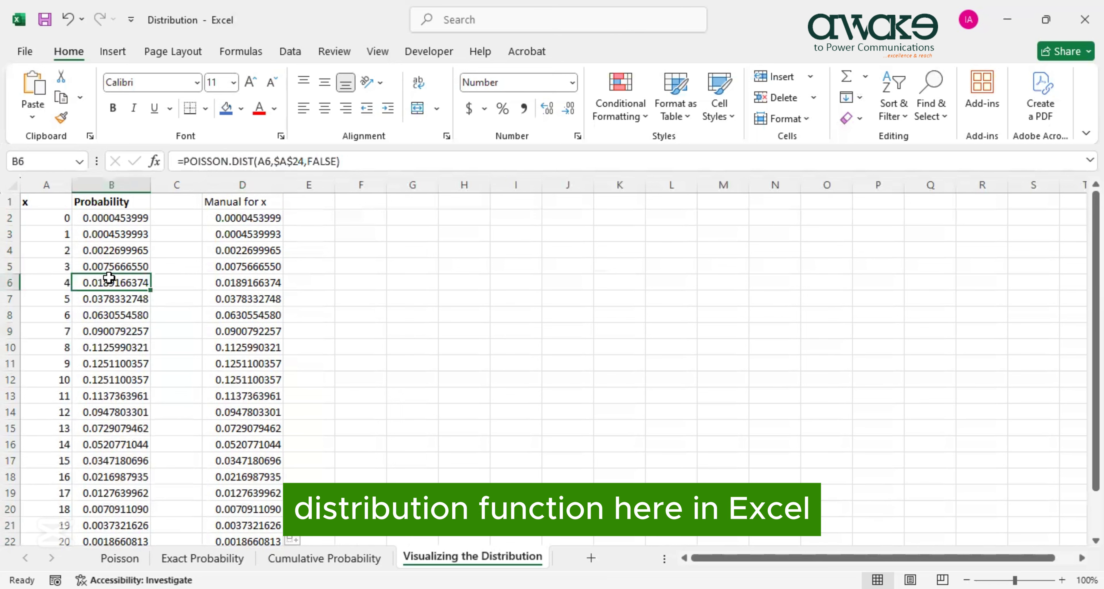
click(255, 247)
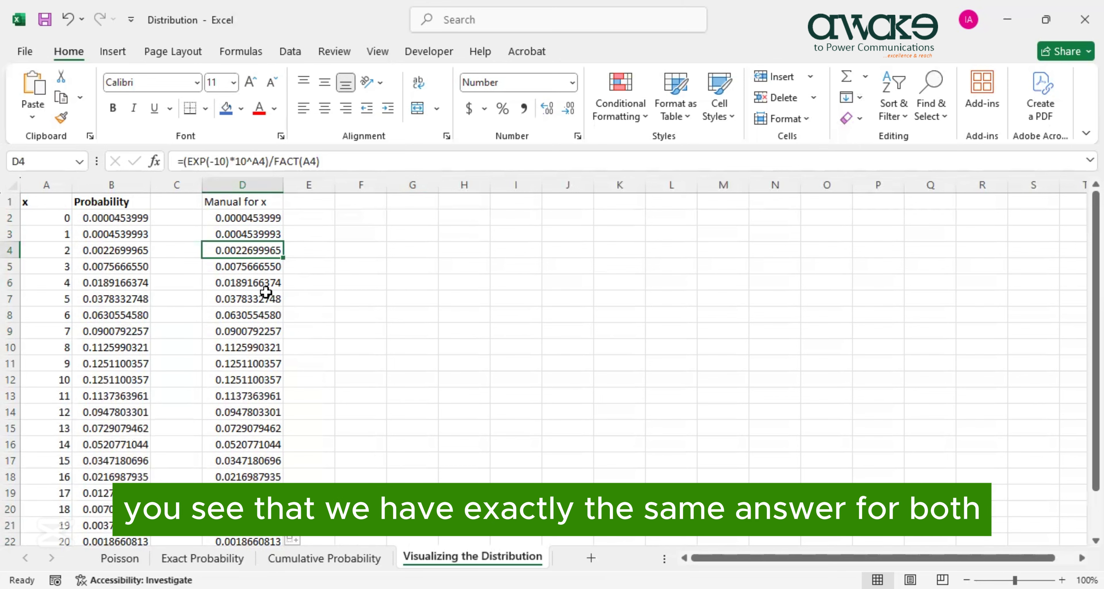
scroll(265, 291, down, 1)
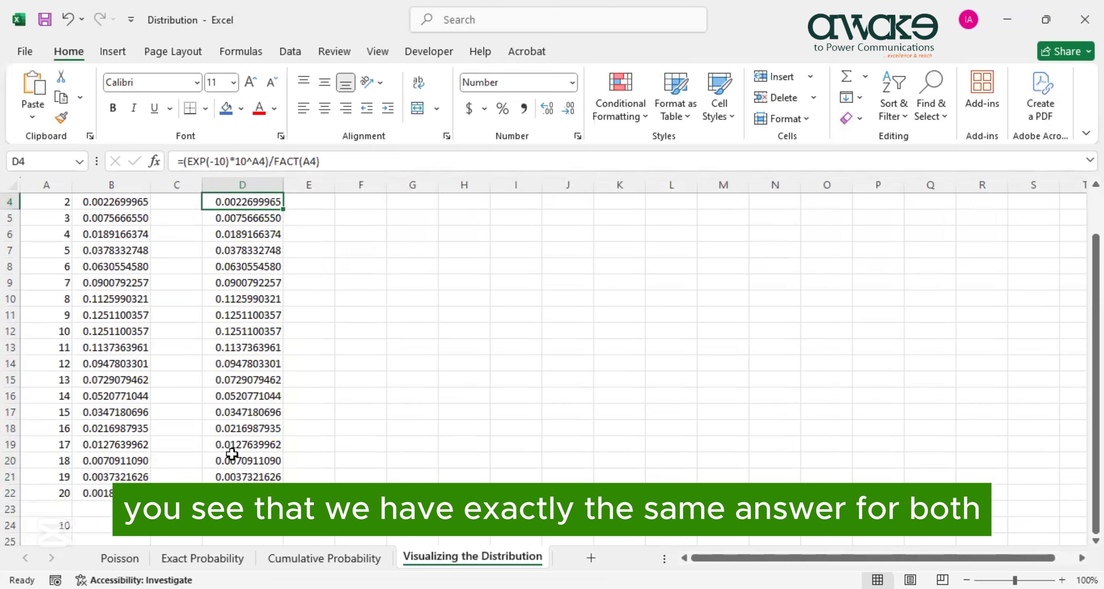
scroll(232, 453, up, 1)
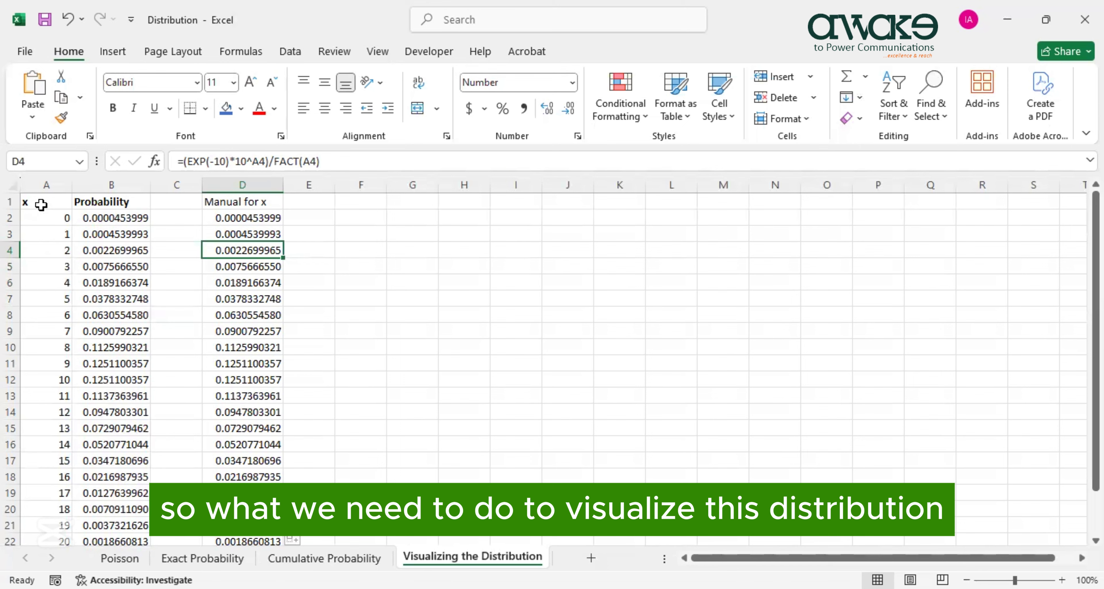
Insert the recommended Scatter chart with connected points for A1:B22 and place it beside the data columns.
drag(41, 204, 109, 505)
scroll(141, 463, up, 1)
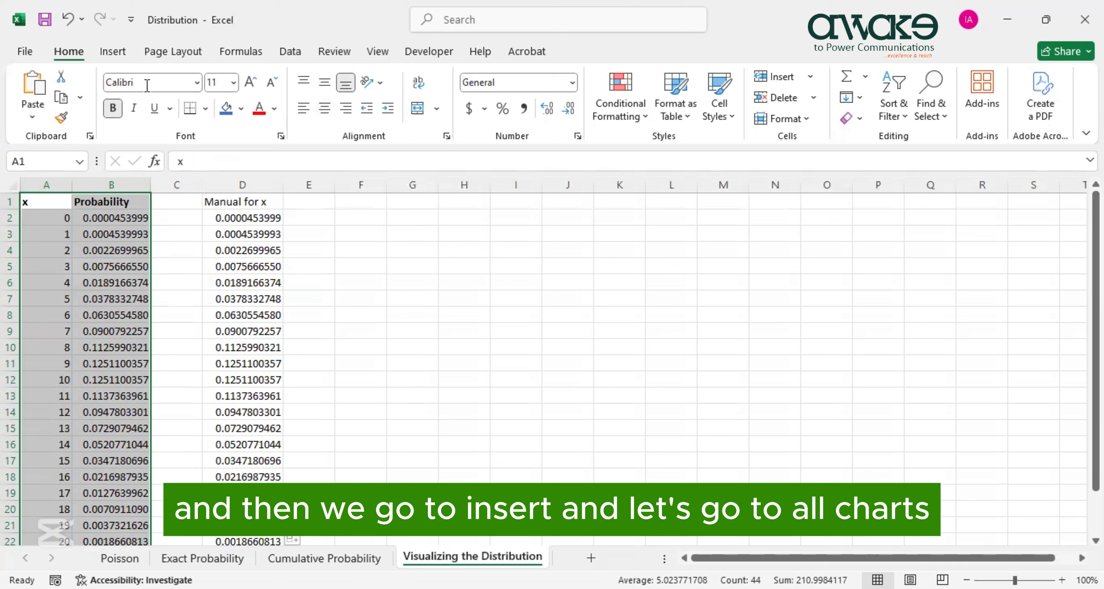
click(112, 51)
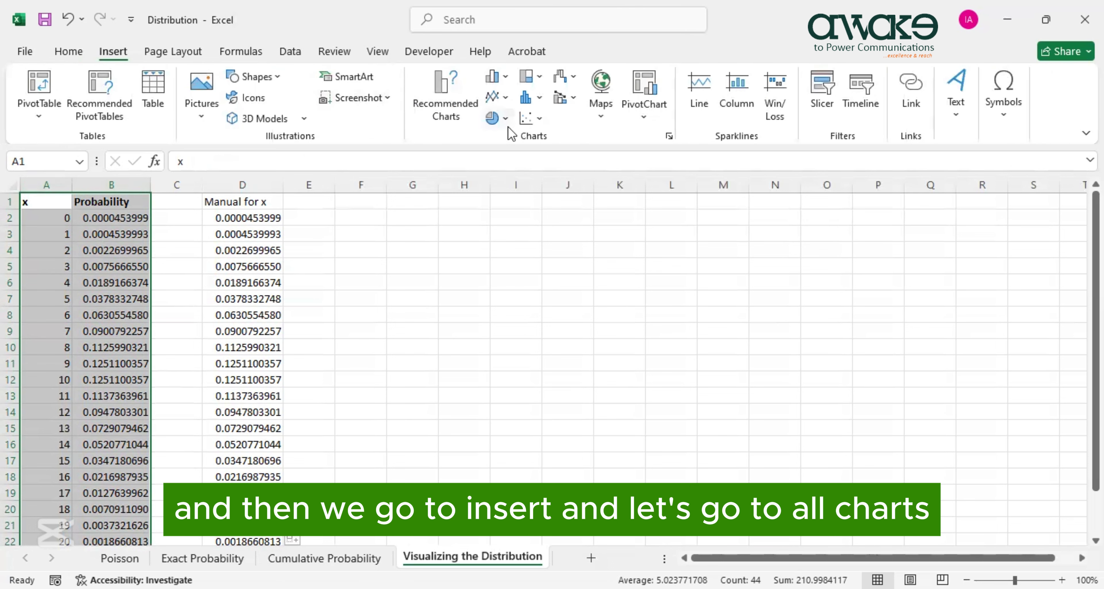
click(669, 137)
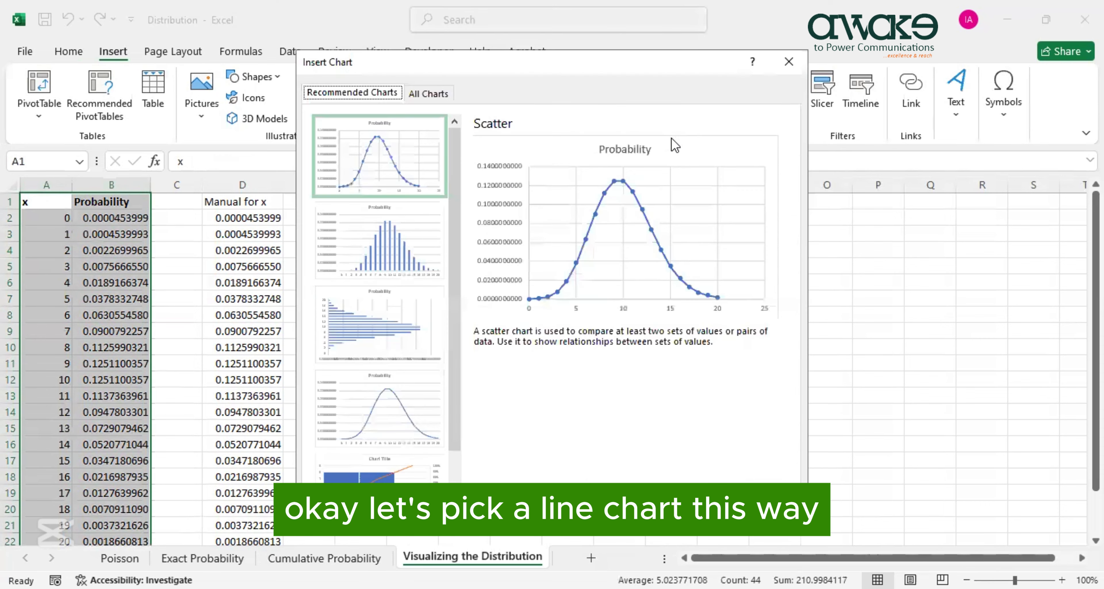
click(368, 158)
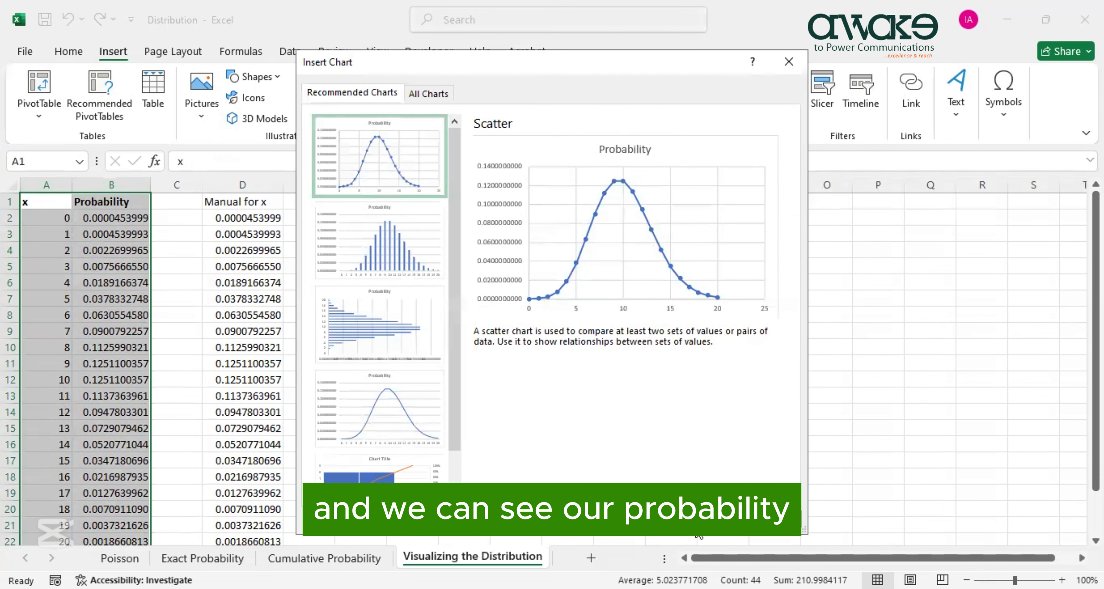
click(700, 517)
drag(654, 263, 689, 247)
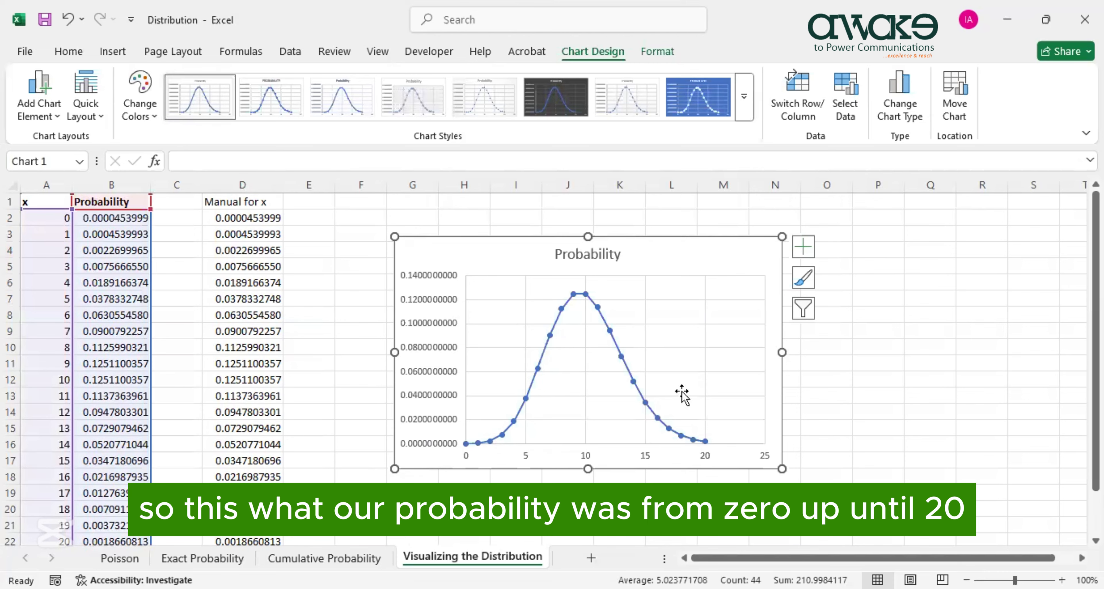
mouse_move(704, 453)
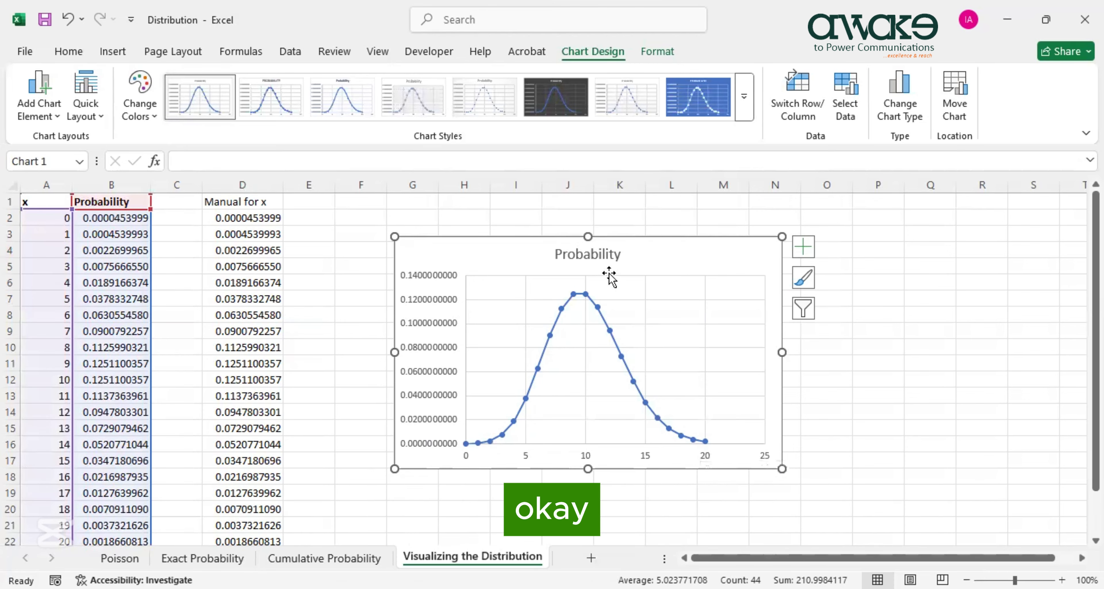